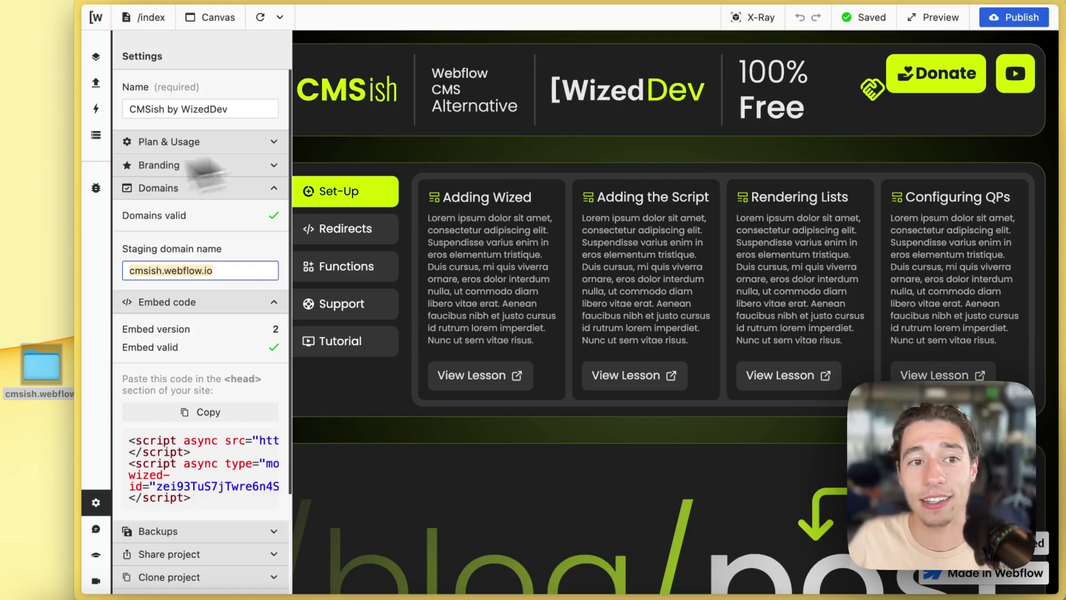
# Step: Show the Wized project's validated staging domain cmsish.webflow.io and its version 2 head embed code
pyautogui.moveTo(98, 166)
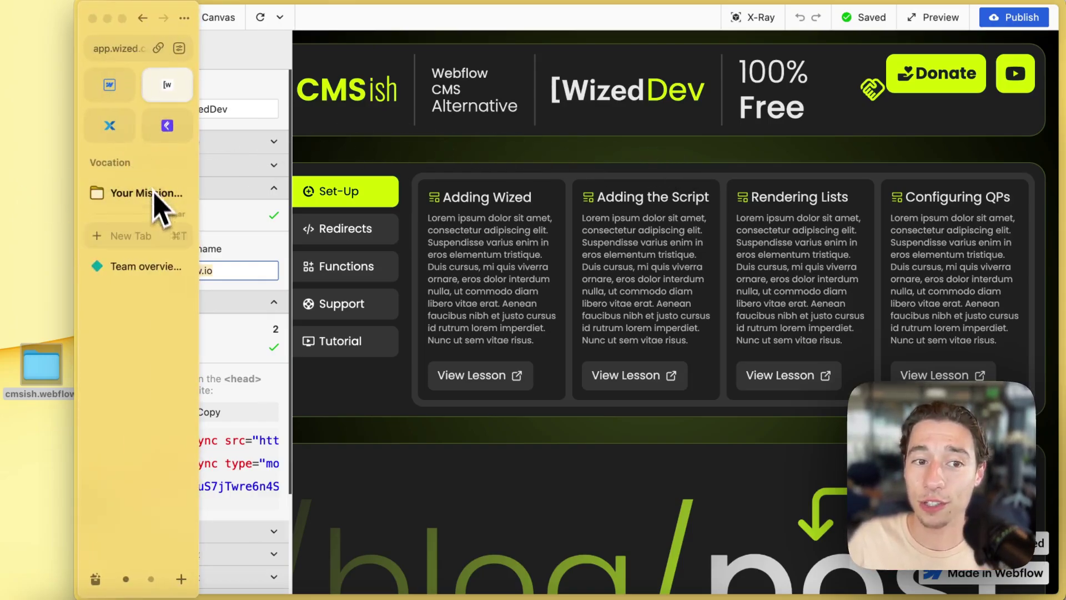
# Step: Go to Webflow's Site settings > Custom code and highlight the Wized script in the Head code
pyautogui.click(109, 89)
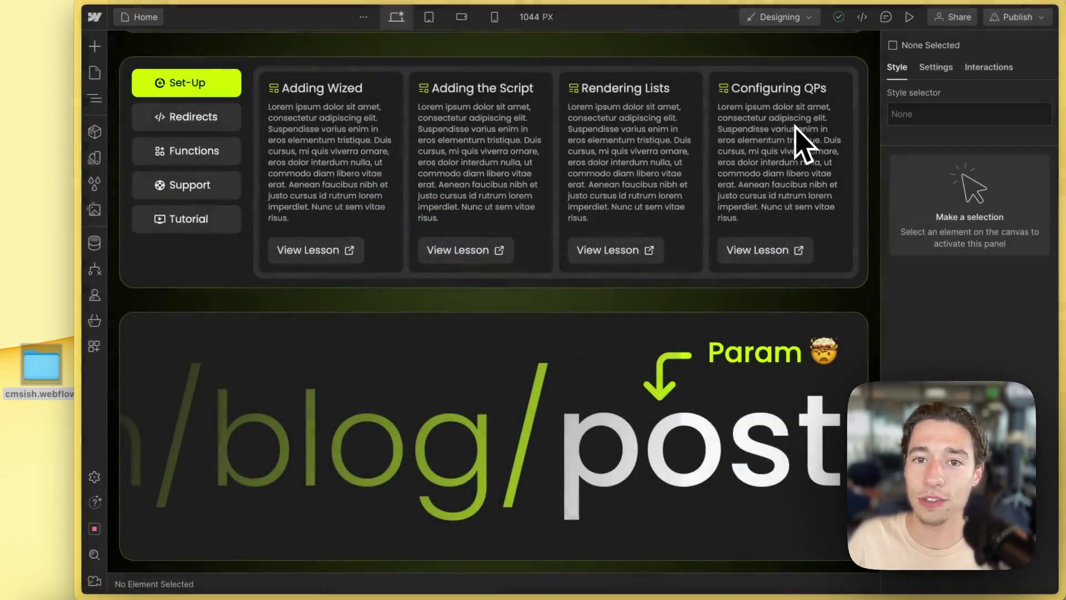
pyautogui.click(794, 121)
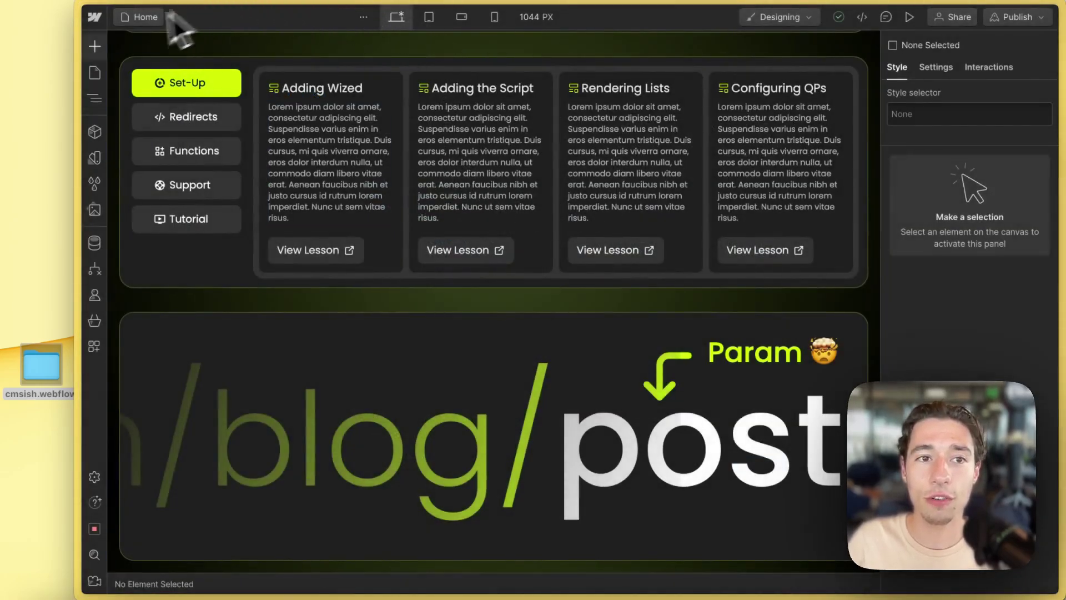
pyautogui.click(94, 18)
pyautogui.click(146, 62)
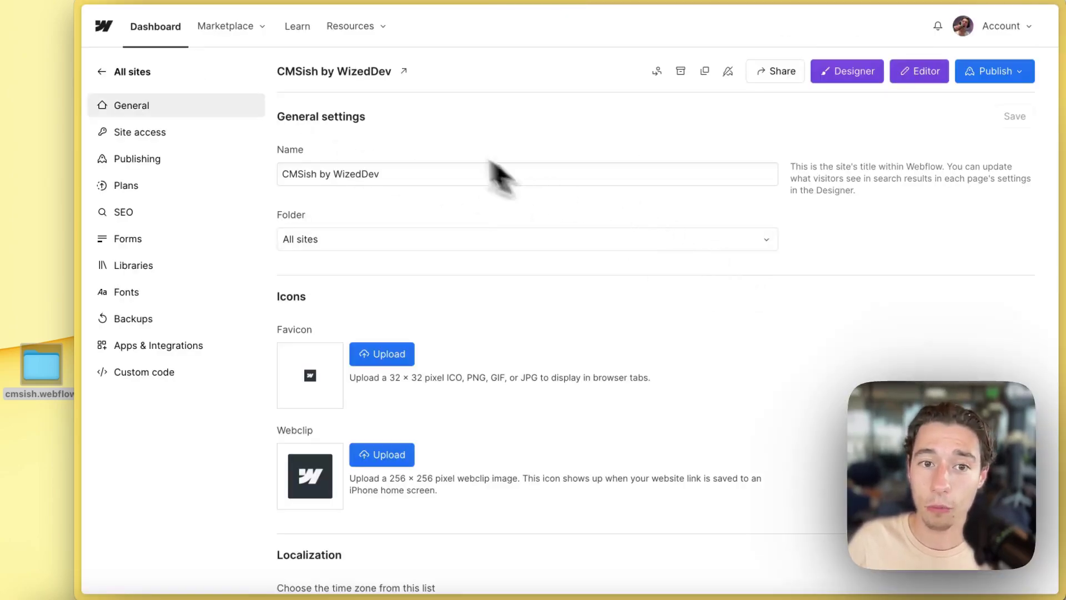
pyautogui.scroll(-15, 590, 252)
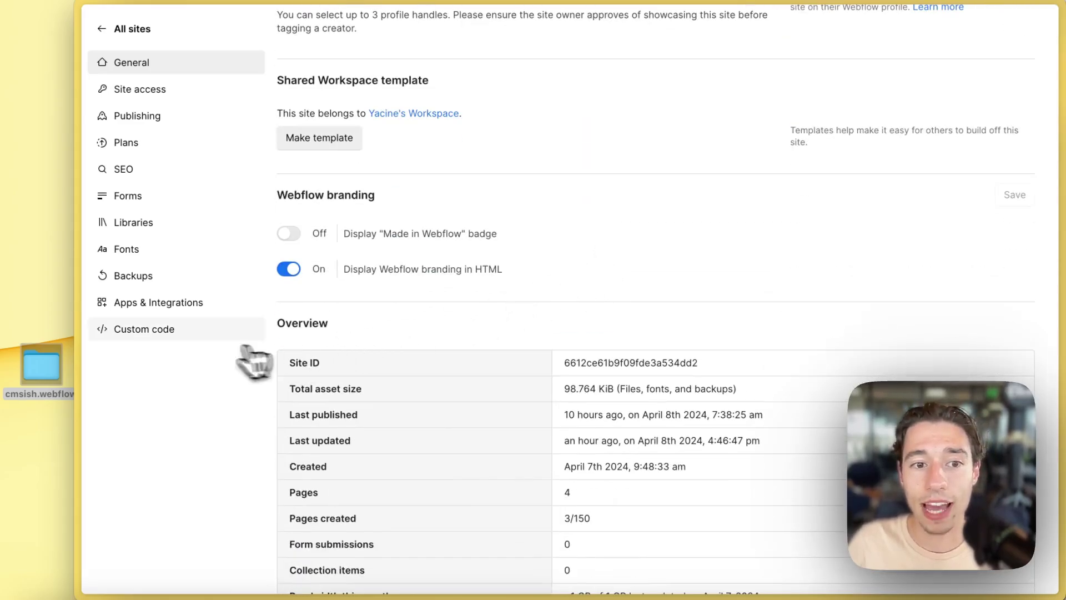
pyautogui.click(245, 330)
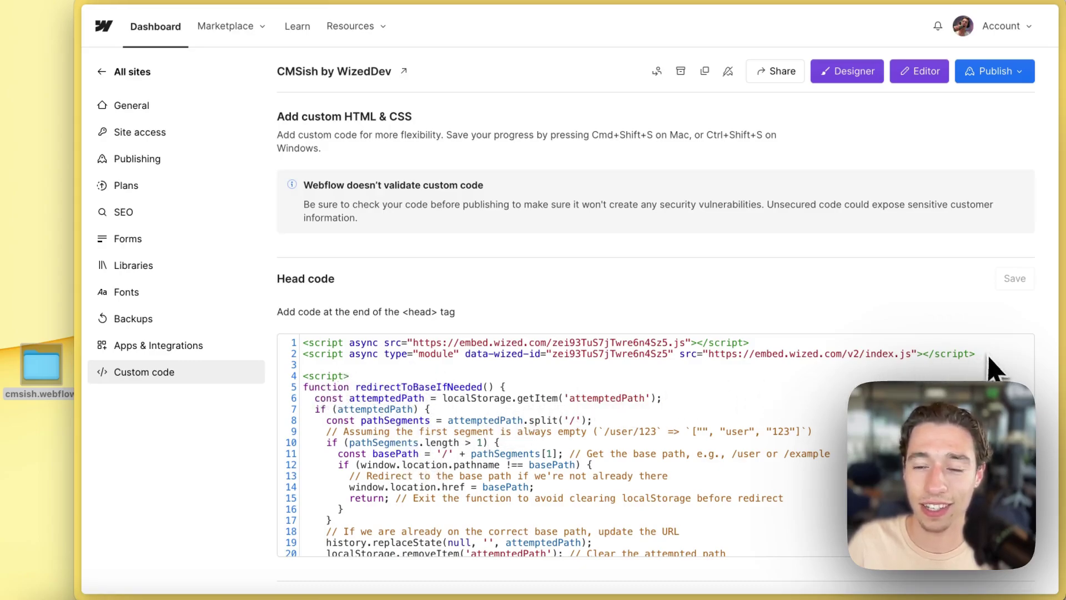
pyautogui.moveTo(994, 363); pyautogui.dragTo(343, 356)
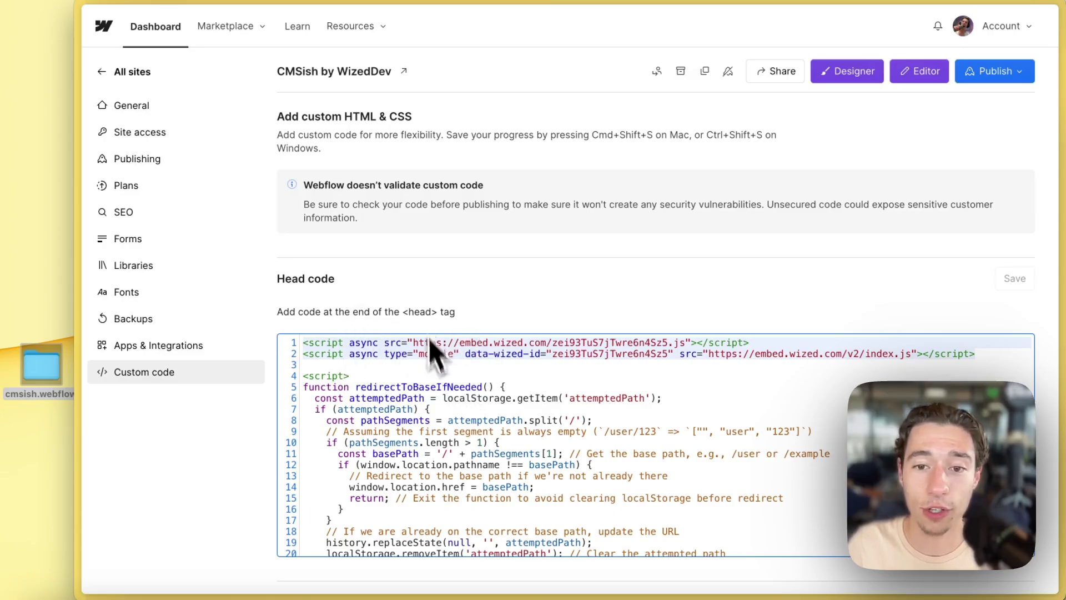
# Step: Export the Webflow site's code, then switch to the Netlify team overview
pyautogui.click(851, 75)
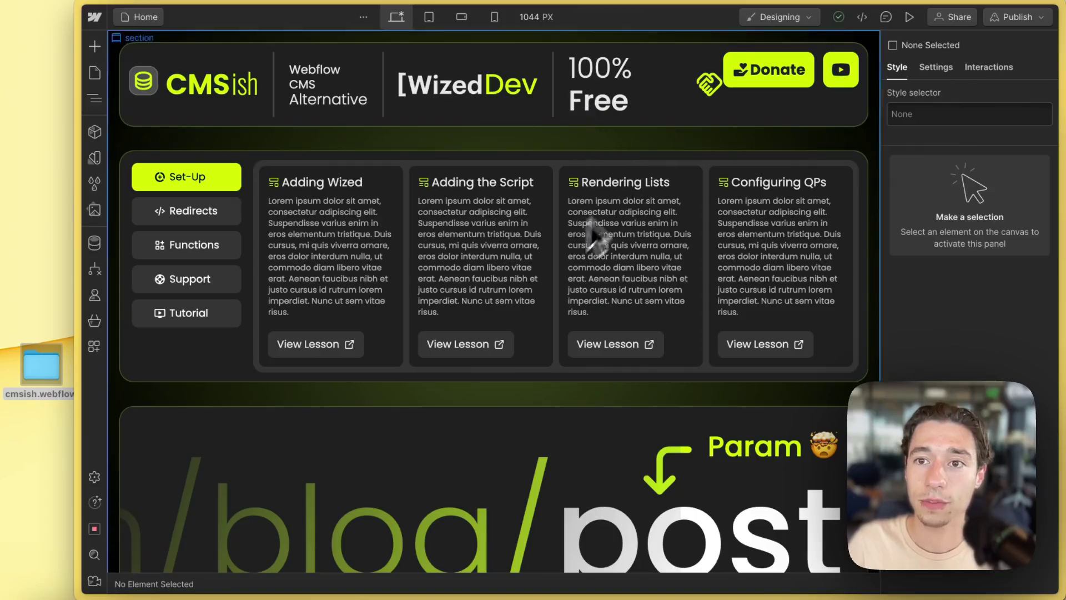
pyautogui.click(862, 18)
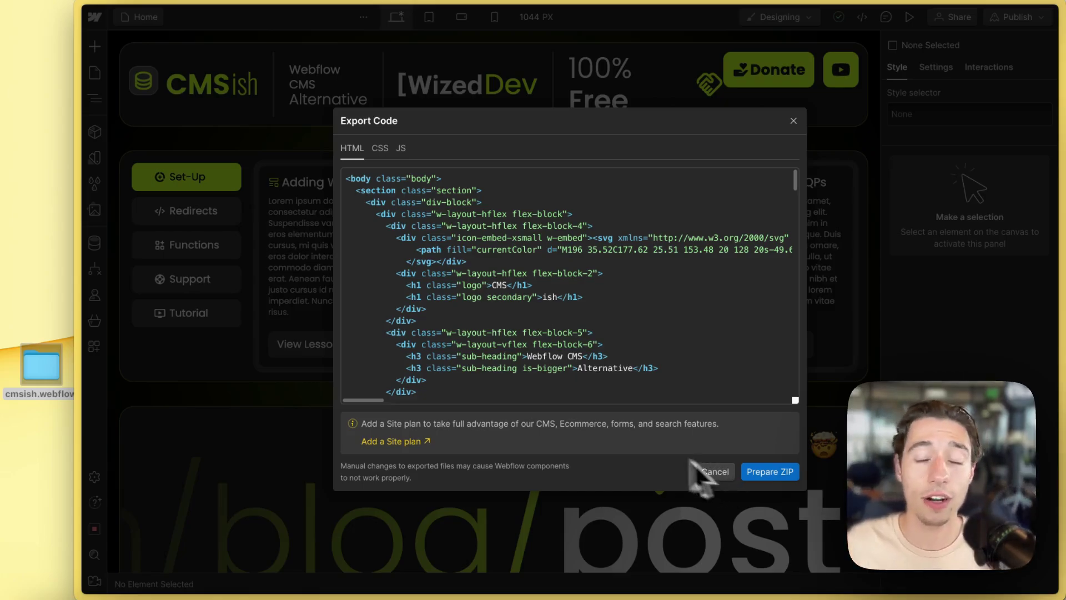
pyautogui.moveTo(190, 305)
pyautogui.click(142, 266)
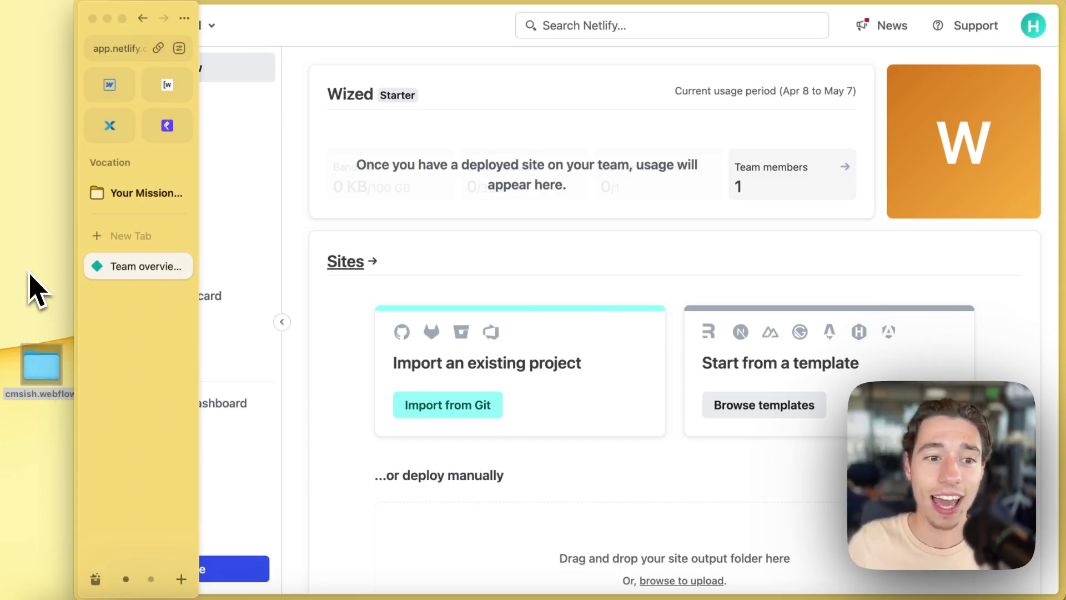
# Step: Deploy the cmsish.webflow folder manually on Netlify and view the new lambent-cocada-4efdbd site
pyautogui.moveTo(48, 368); pyautogui.dragTo(583, 476)
pyautogui.scroll(-3, 587, 428)
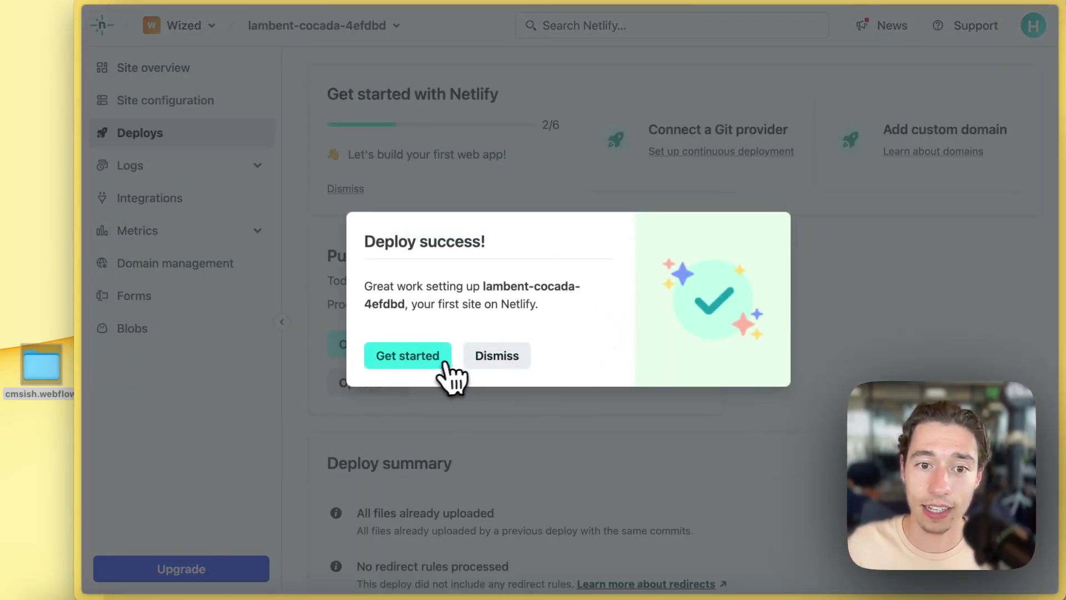
pyautogui.click(419, 355)
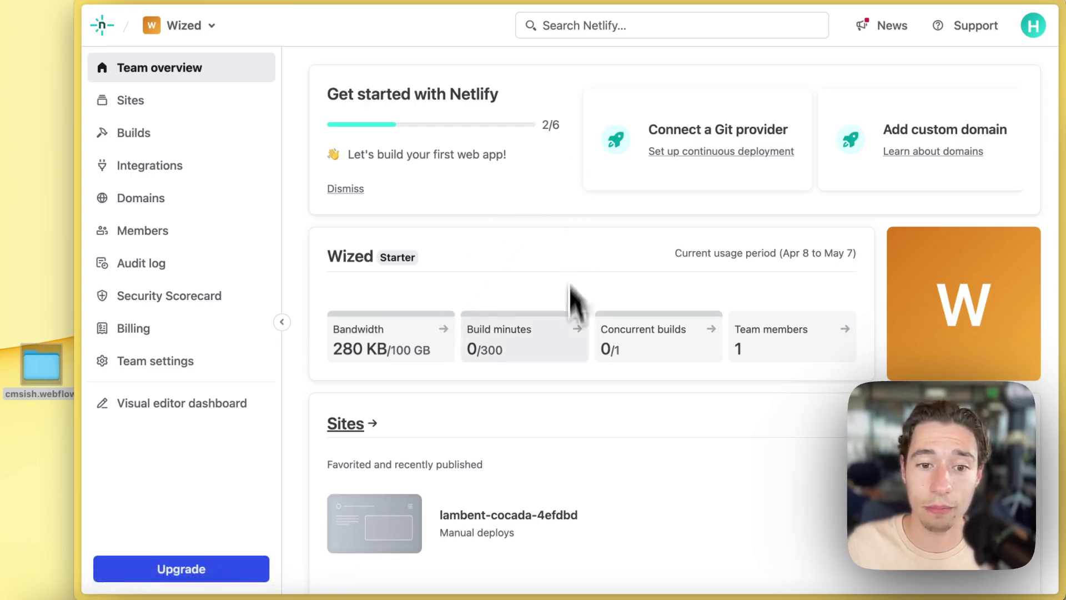
pyautogui.scroll(-3, 558, 374)
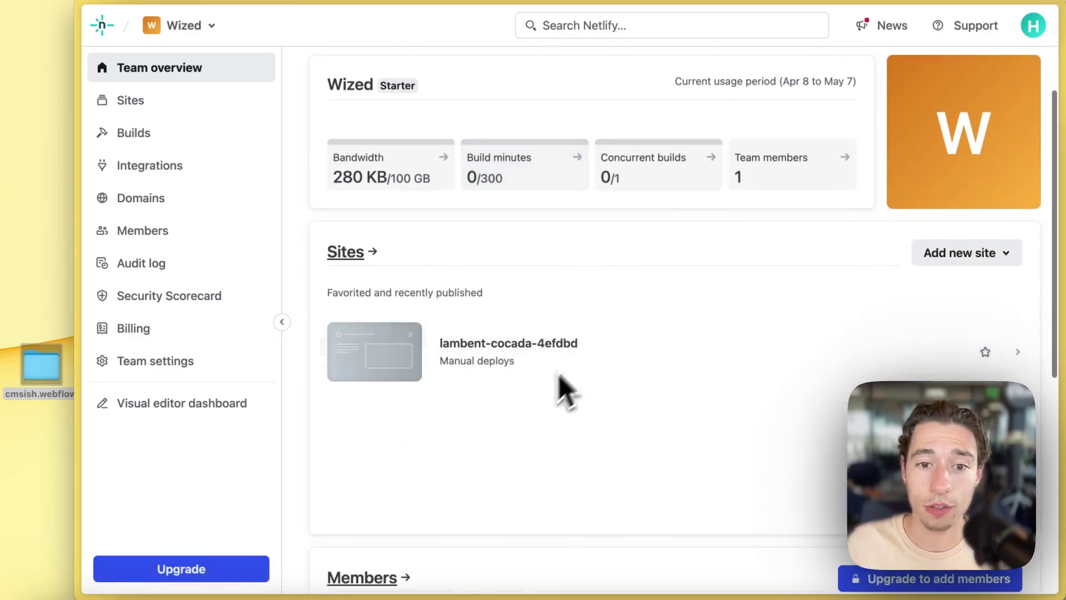
pyautogui.click(513, 363)
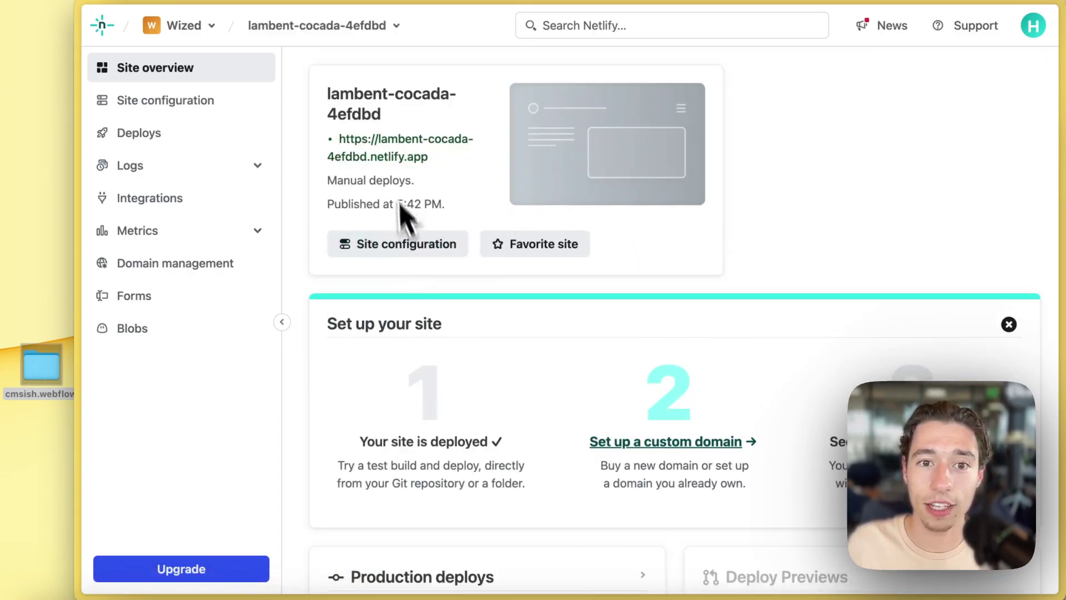
# Step: Visit the live netlify.app site and go to its /user/wized123456 path
pyautogui.click(394, 155)
pyautogui.click(131, 48)
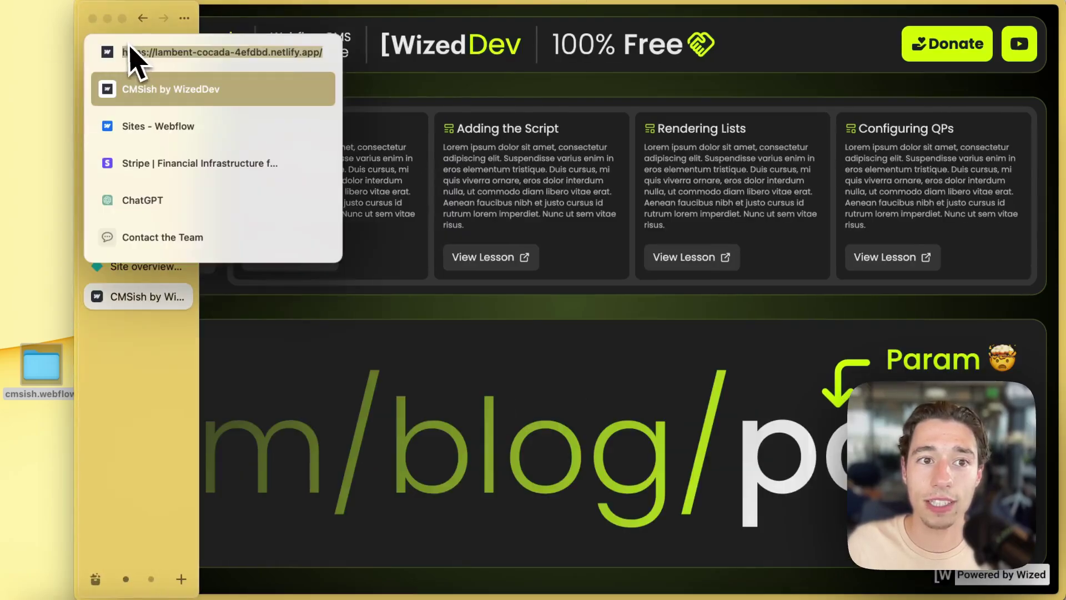
pyautogui.click(280, 53)
pyautogui.moveTo(272, 53); pyautogui.dragTo(352, 55)
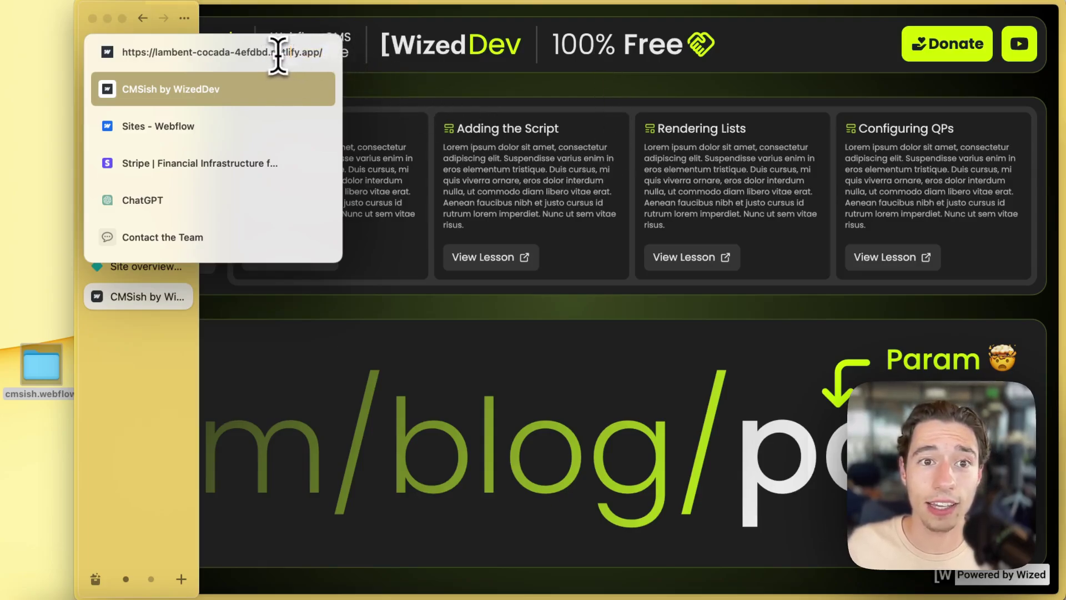
pyautogui.moveTo(278, 54); pyautogui.dragTo(348, 54)
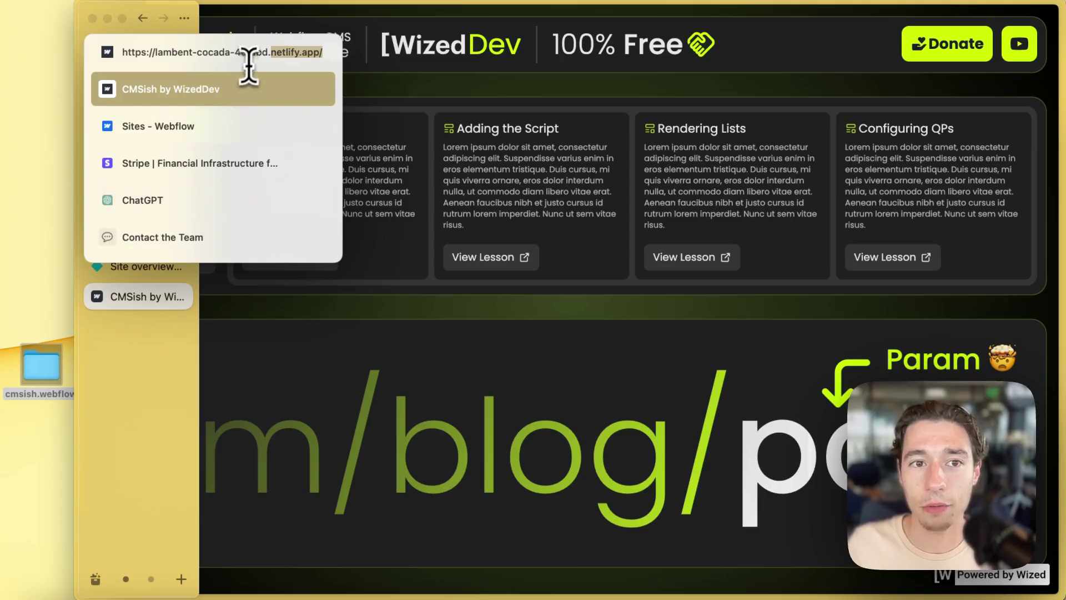
pyautogui.press('Right')
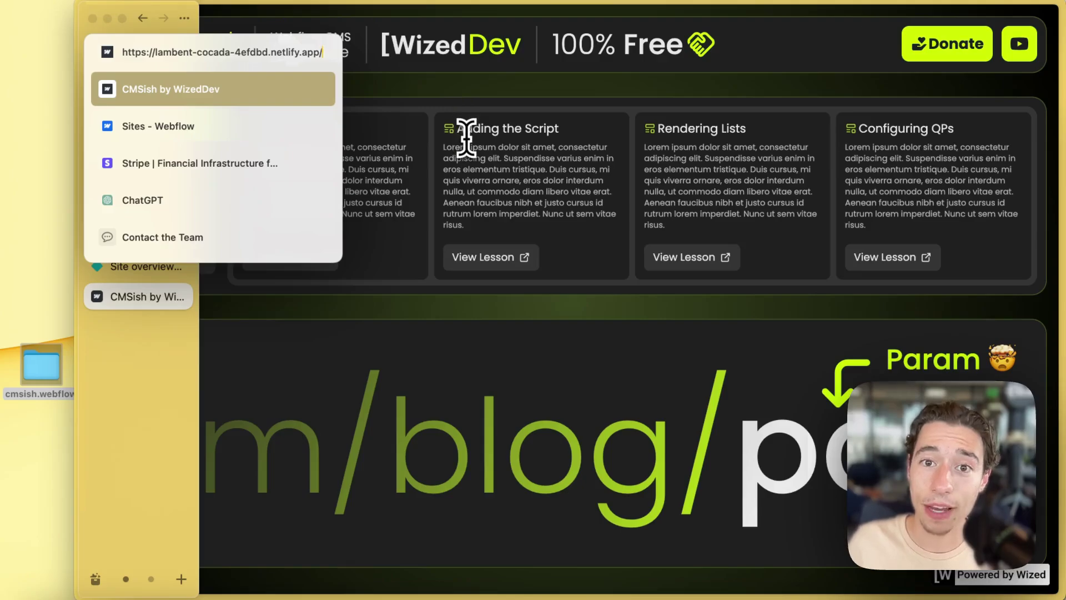
pyautogui.write('user')
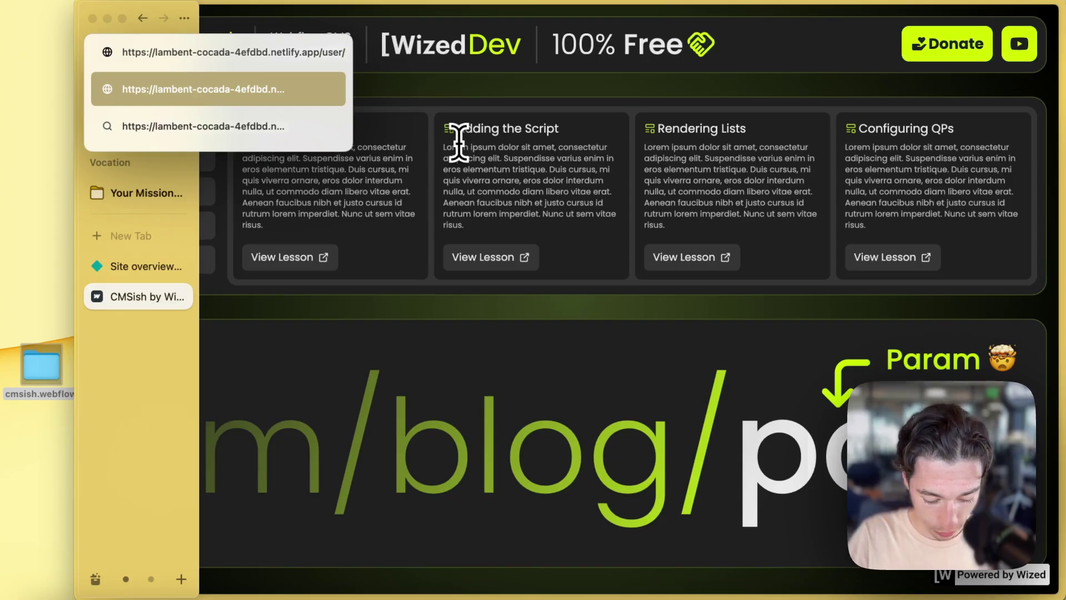
pyautogui.write('/wized123456')
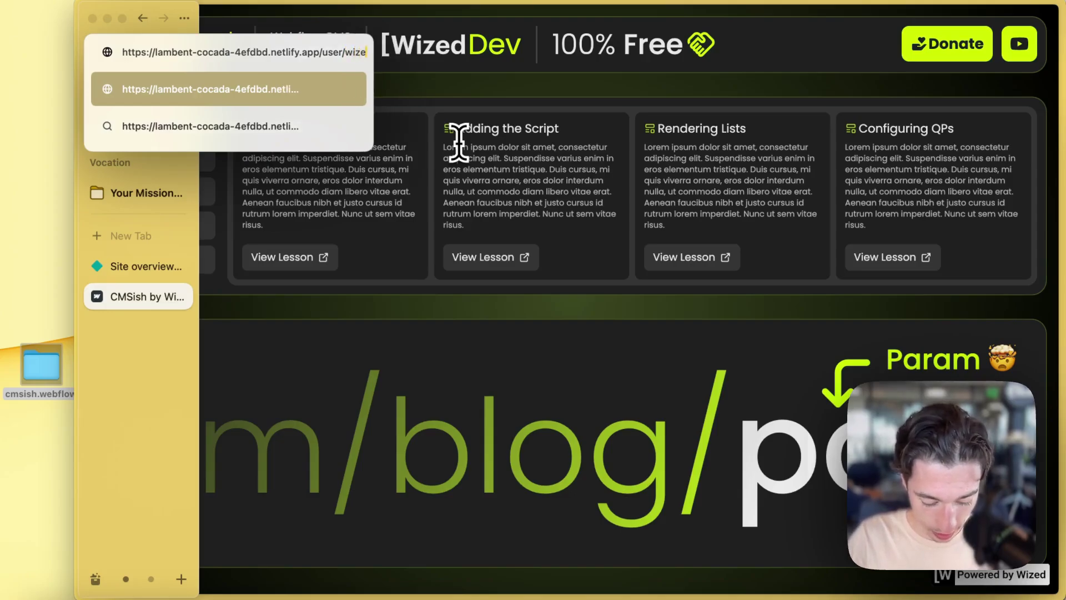
pyautogui.press('Return')
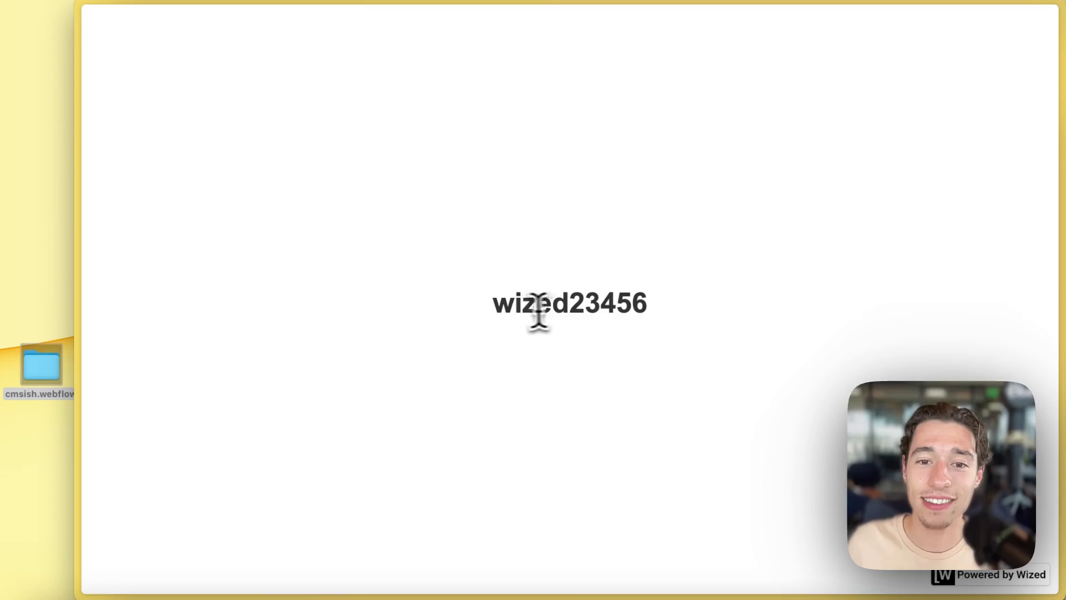
pyautogui.doubleClick(560, 305)
pyautogui.rightClick(800, 276)
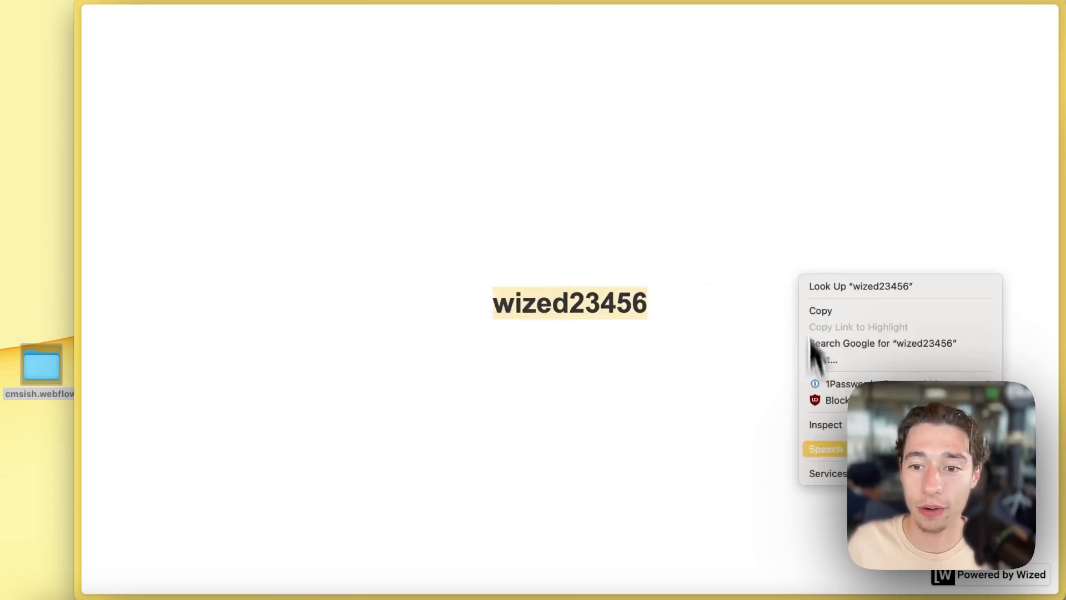
pyautogui.click(821, 311)
pyautogui.rightClick(689, 560)
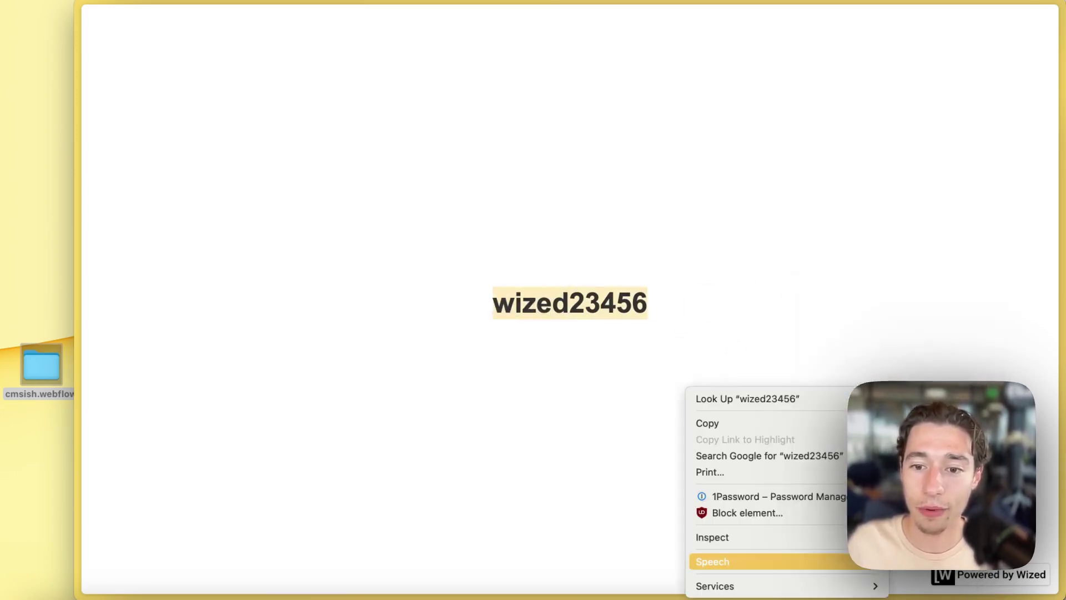
pyautogui.click(822, 355)
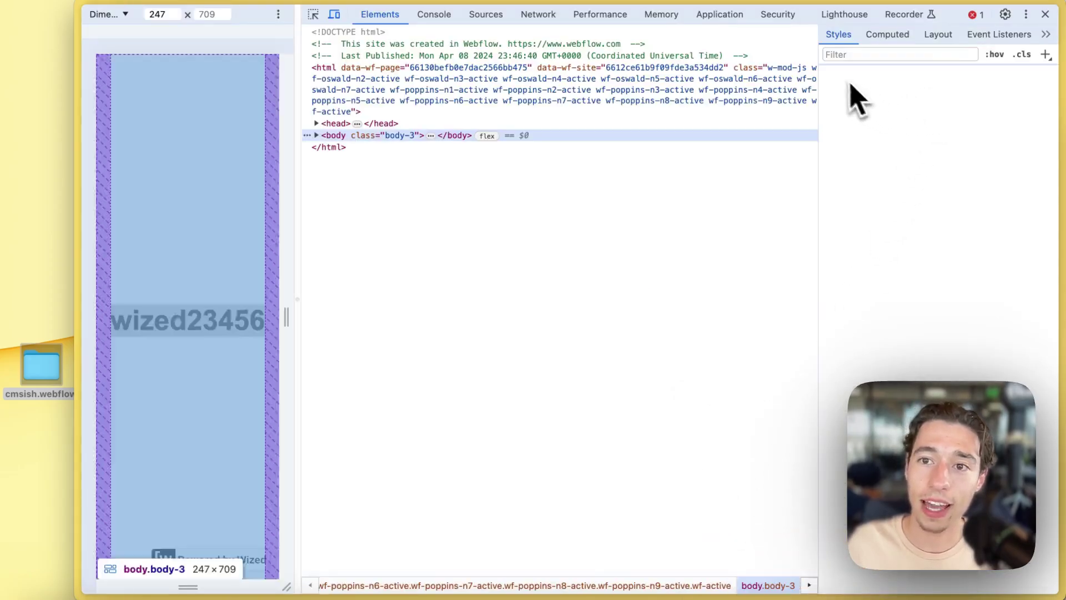
pyautogui.click(884, 35)
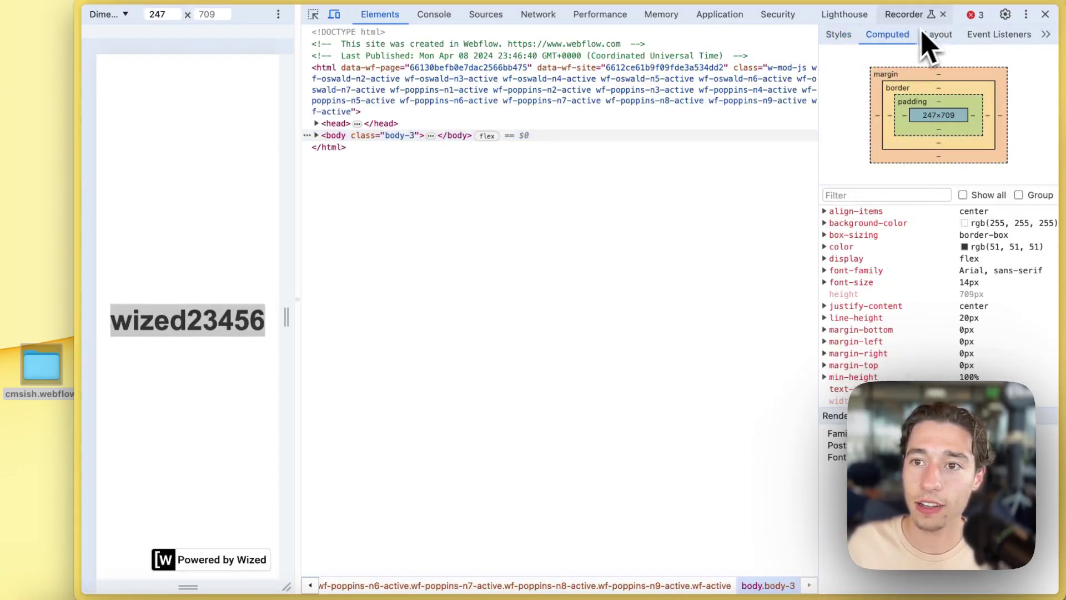
pyautogui.click(438, 15)
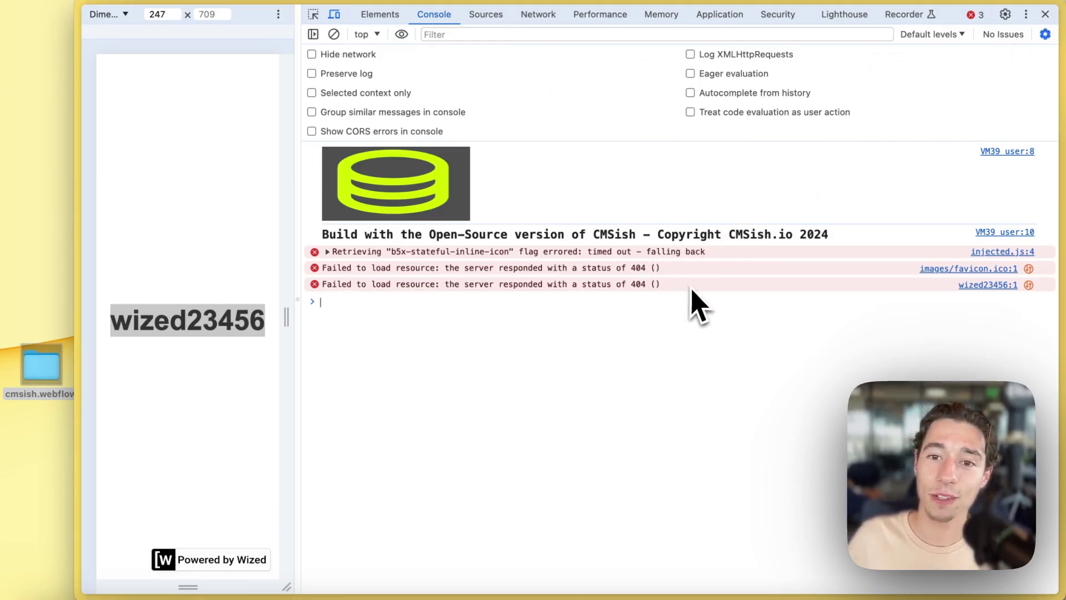
pyautogui.moveTo(694, 302); pyautogui.dragTo(305, 272)
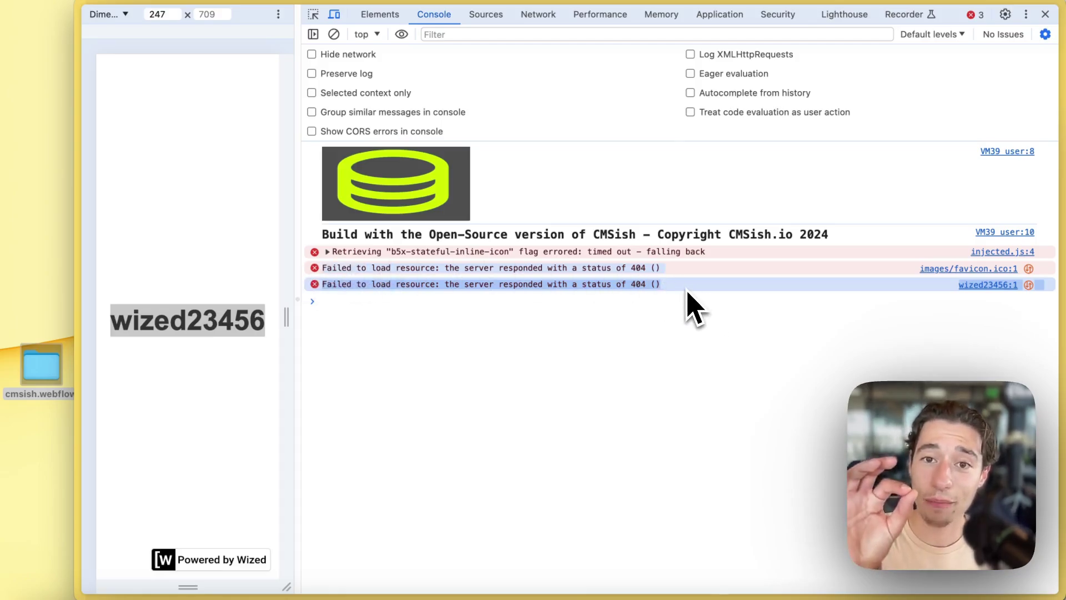
pyautogui.click(1045, 14)
pyautogui.moveTo(32, 195)
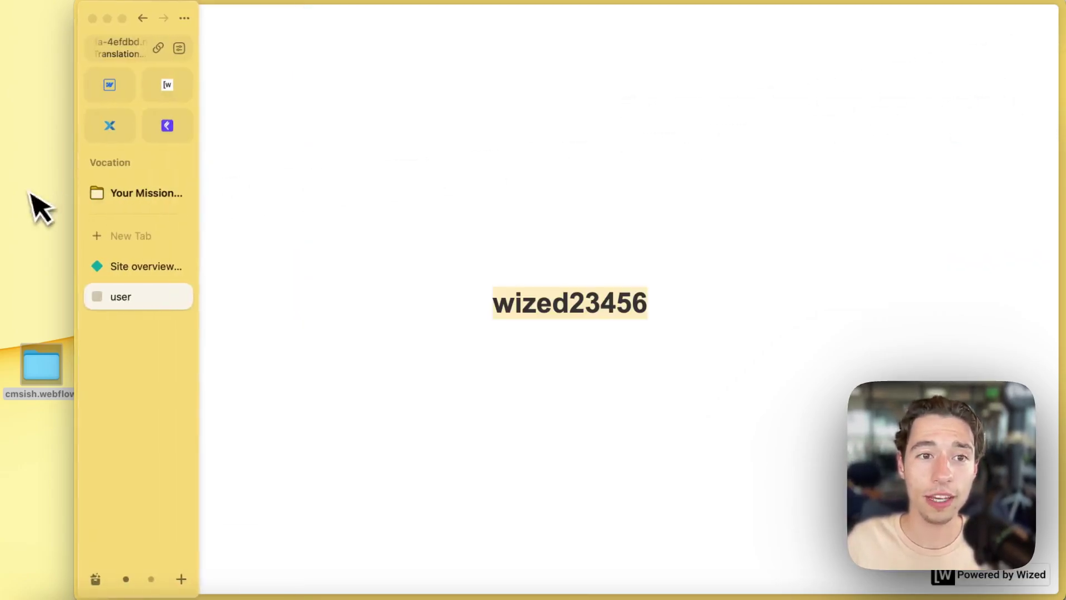
# Step: Strip the path from the netlify.app address so the CMSish home page loads instead of the 404
pyautogui.click(121, 45)
pyautogui.press('Right')
pyautogui.press('BackSpace')
pyautogui.press('BackSpace')
pyautogui.press('BackSpace')
pyautogui.press('BackSpace')
pyautogui.press('BackSpace')
pyautogui.press('BackSpace')
pyautogui.press('BackSpace')
pyautogui.press('BackSpace')
pyautogui.press('BackSpace')
pyautogui.press('BackSpace')
pyautogui.press('BackSpace')
pyautogui.press('BackSpace')
pyautogui.press('BackSpace')
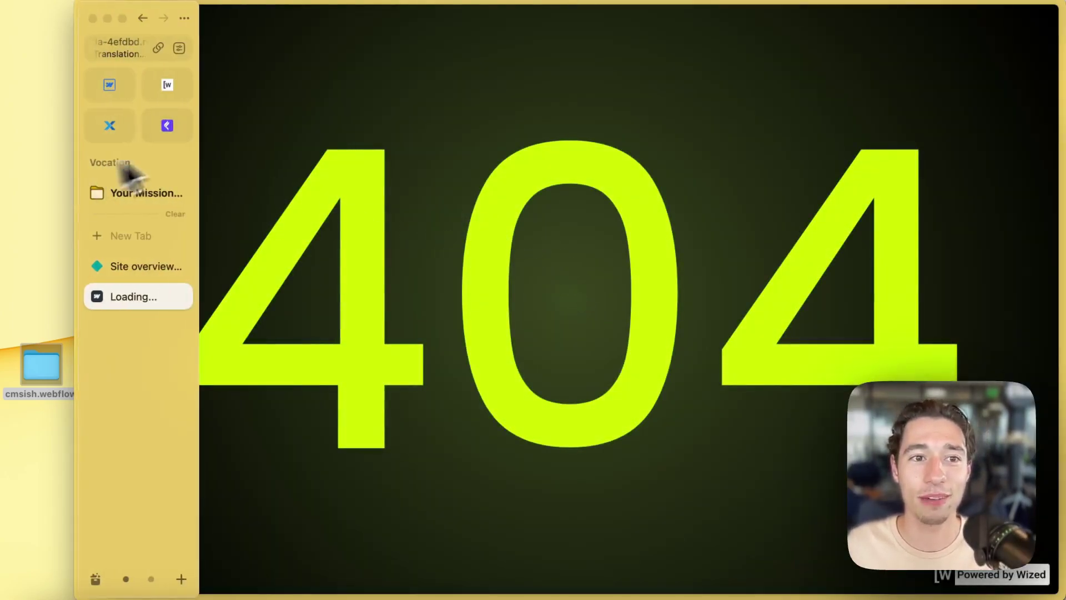
pyautogui.click(139, 55)
pyautogui.press('BackSpace')
pyautogui.press('BackSpace')
pyautogui.press('BackSpace')
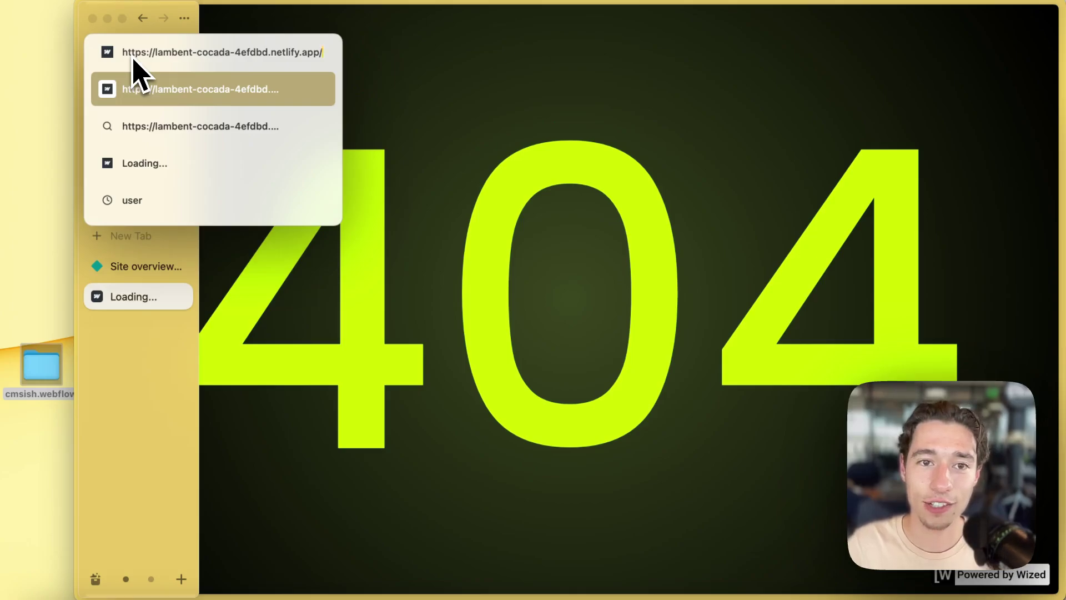
pyautogui.press('Return')
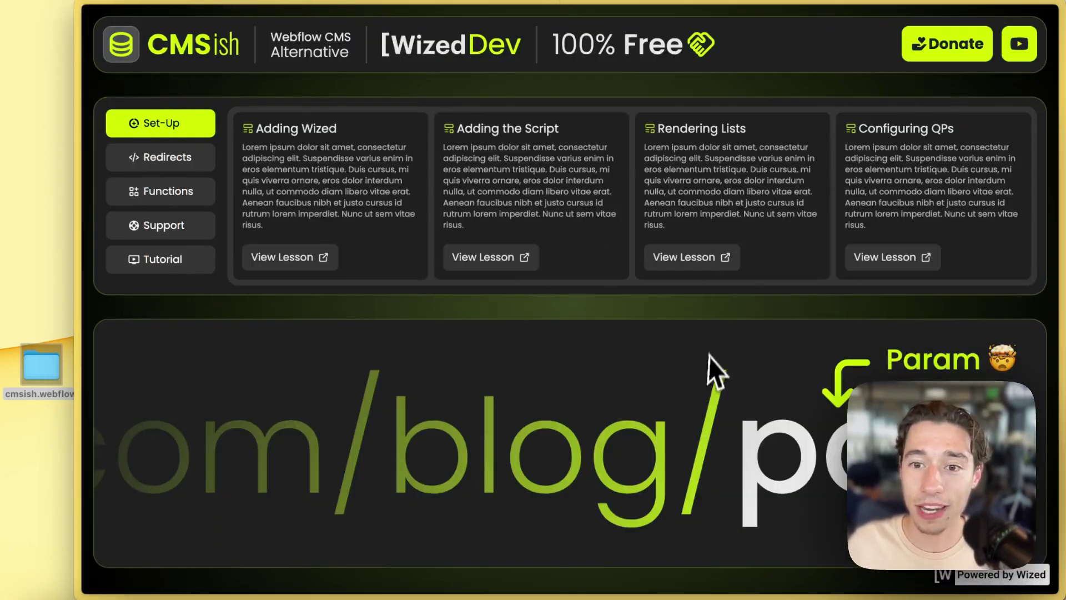
pyautogui.rightClick(689, 325)
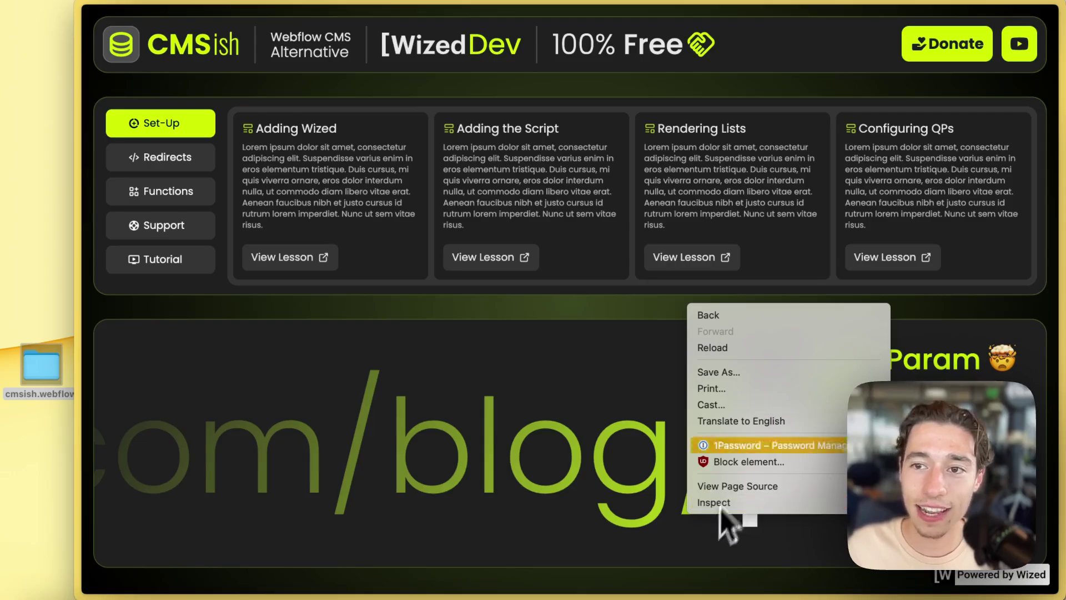
pyautogui.click(960, 94)
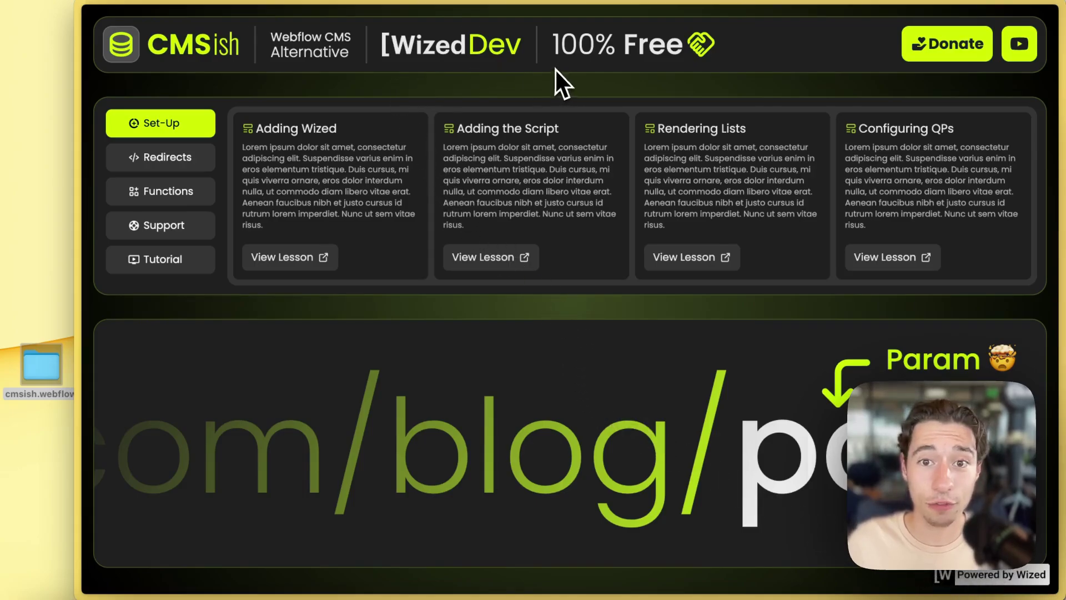
# Step: Switch to the Wized editor and show its Actions list
pyautogui.moveTo(140, 69)
pyautogui.click(166, 84)
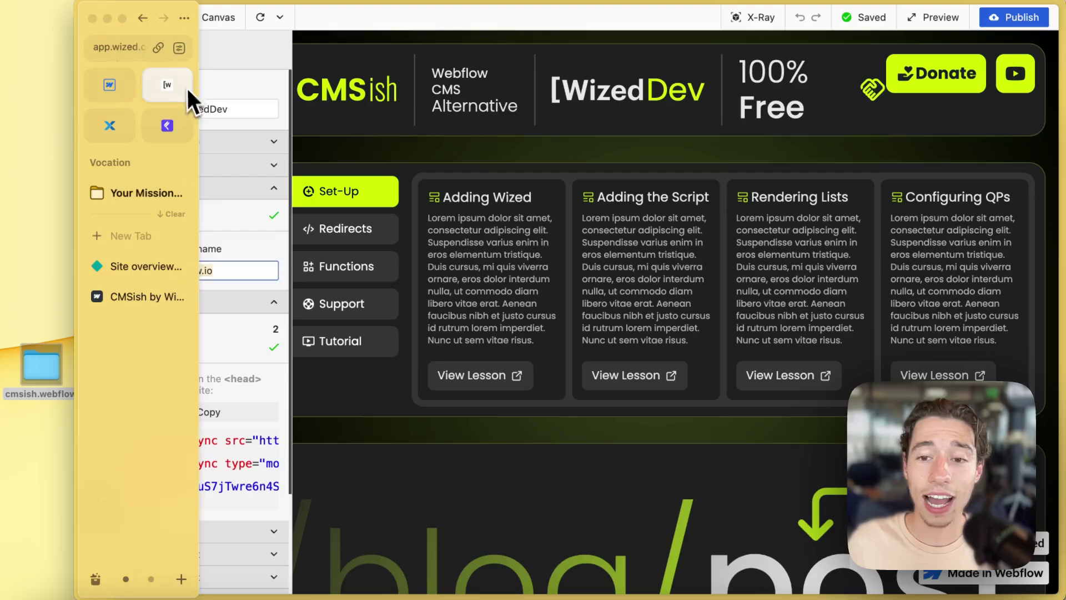
pyautogui.click(95, 56)
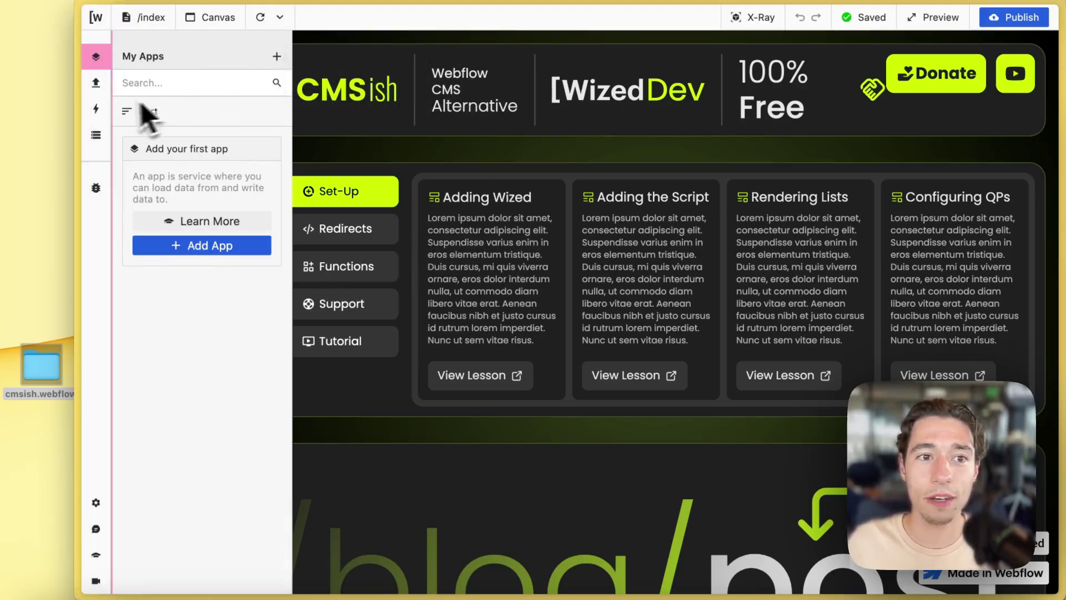
pyautogui.click(97, 88)
pyautogui.click(96, 109)
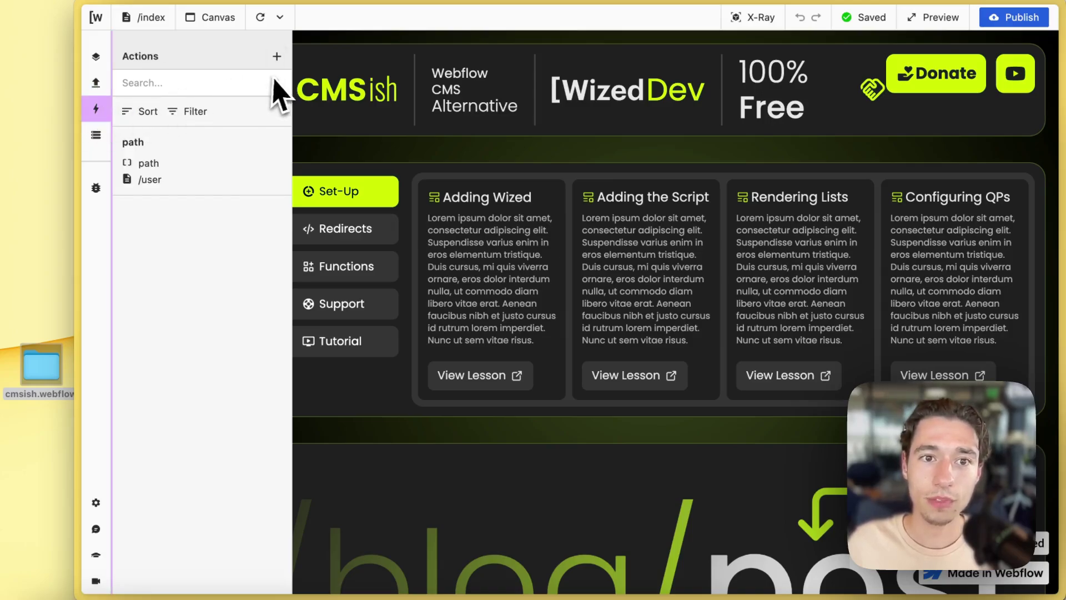
# Step: Create action 'test' of type Event, triggered by Page Finishes Loading, and add a step
pyautogui.click(277, 57)
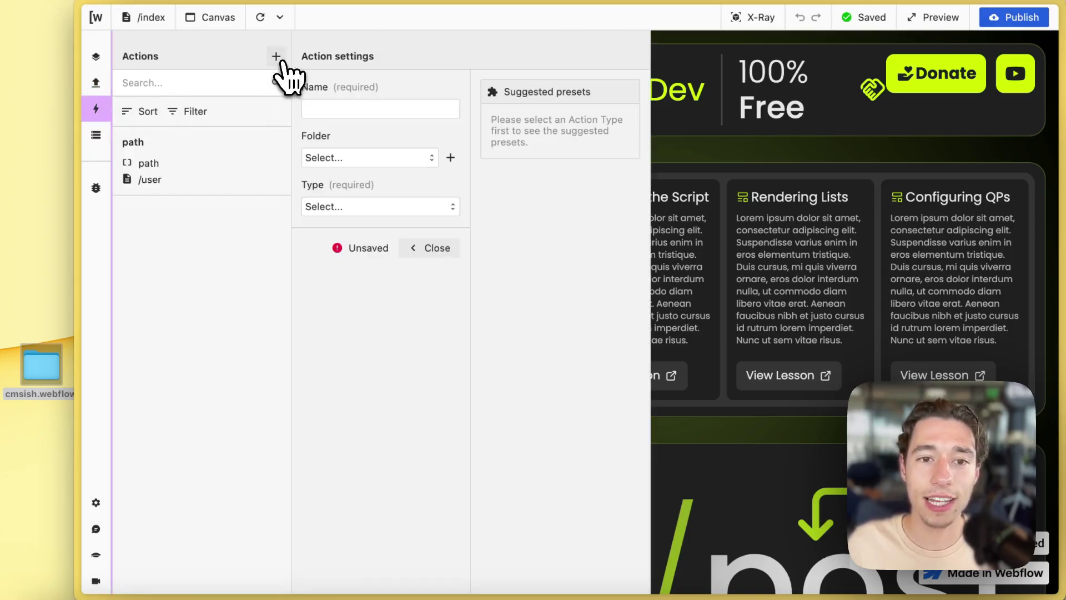
pyautogui.click(381, 110)
pyautogui.write('test')
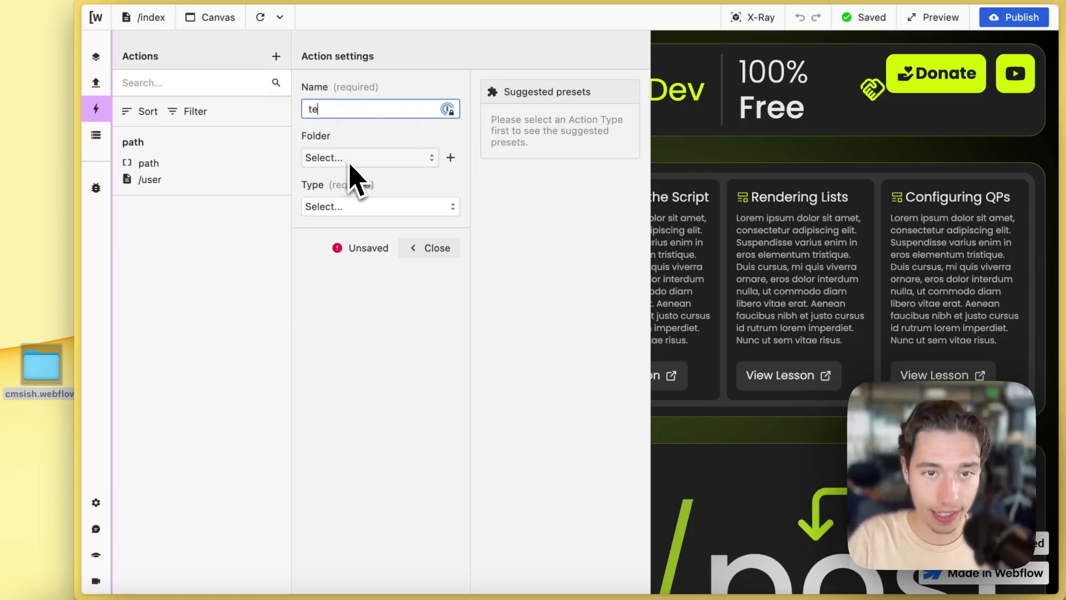
pyautogui.click(367, 208)
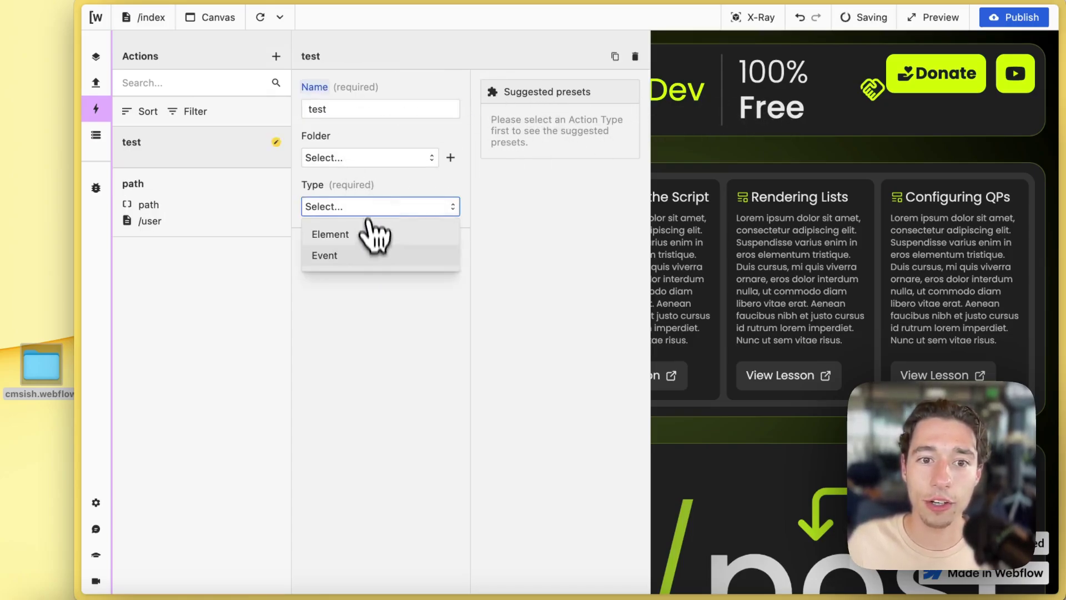
pyautogui.click(361, 254)
pyautogui.click(365, 290)
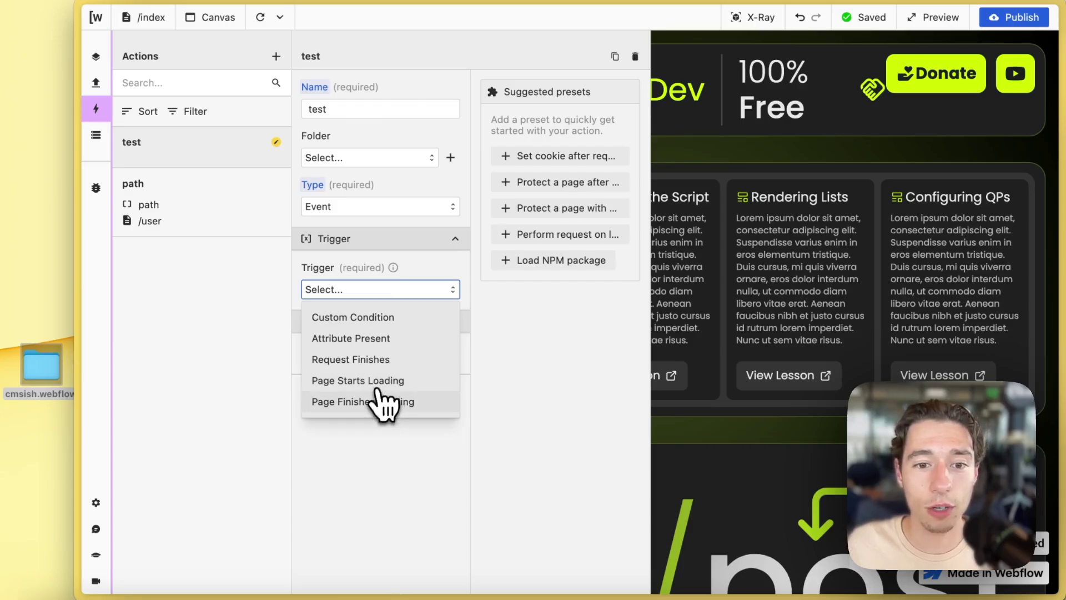
pyautogui.click(367, 402)
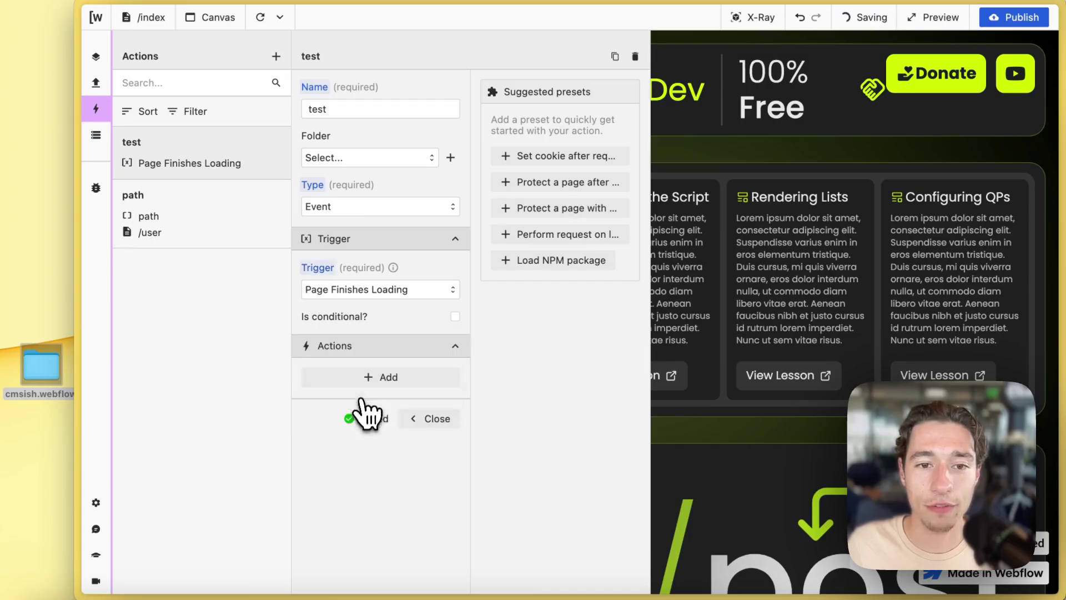
pyautogui.click(367, 377)
pyautogui.click(352, 397)
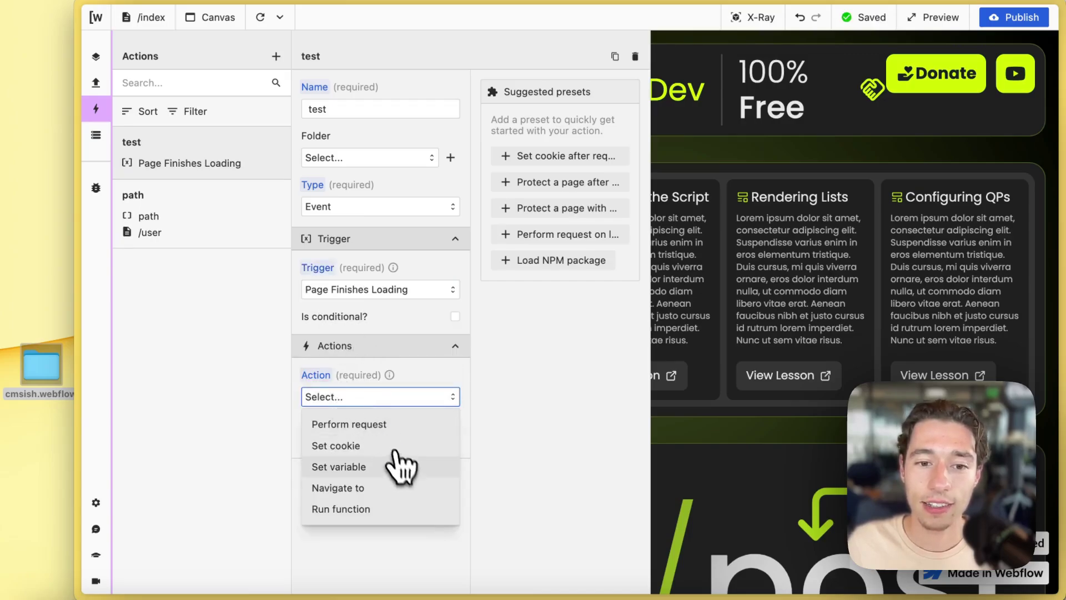
# Step: Make the step a Run function and start writing an alert call in the Function Editor
pyautogui.click(350, 508)
pyautogui.click(387, 456)
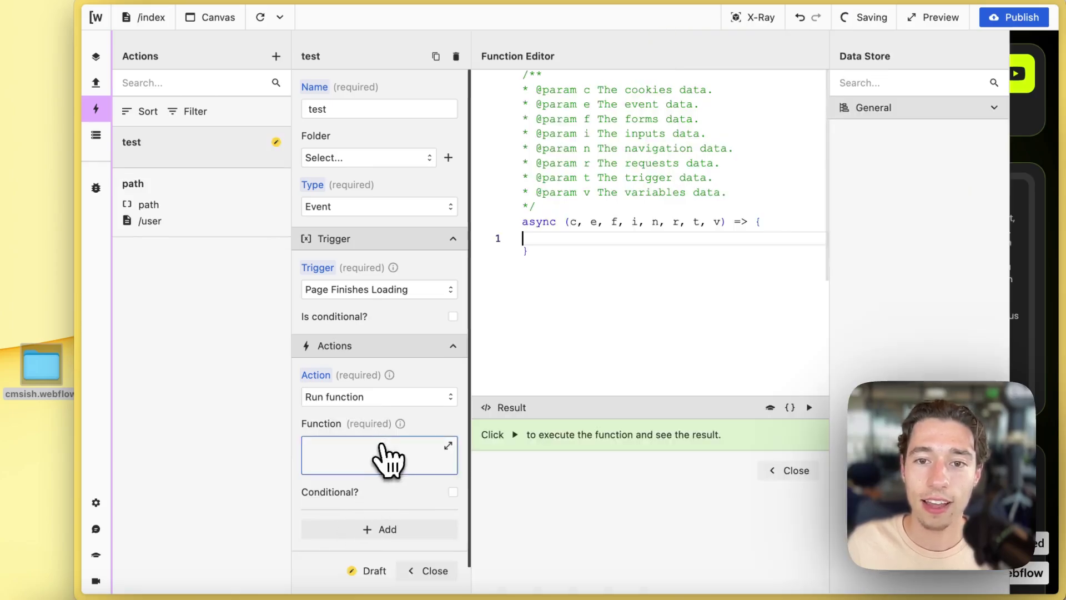
pyautogui.write('al')
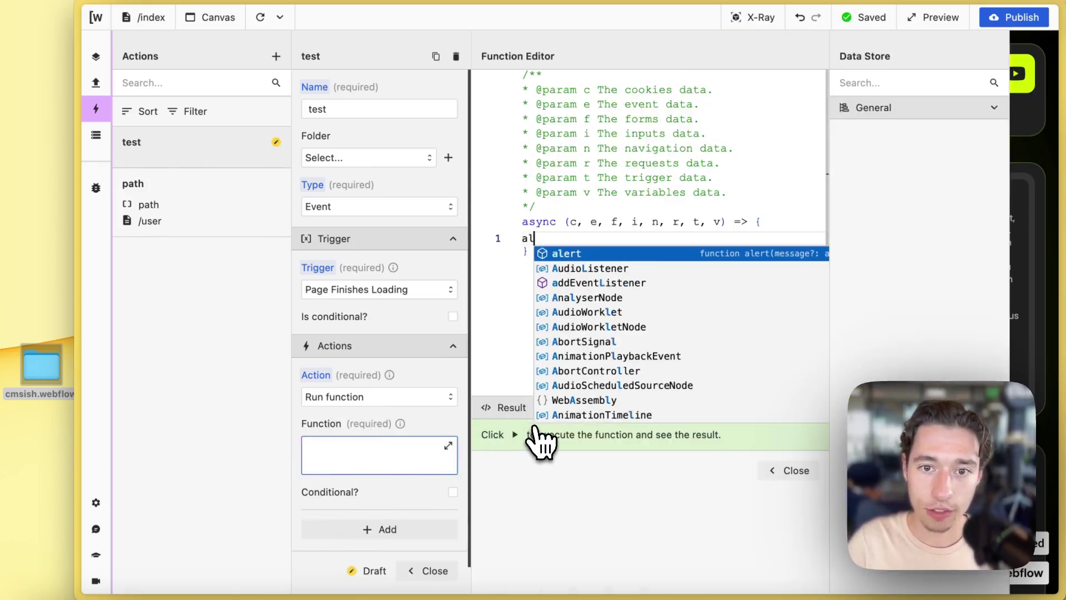
pyautogui.press('Return')
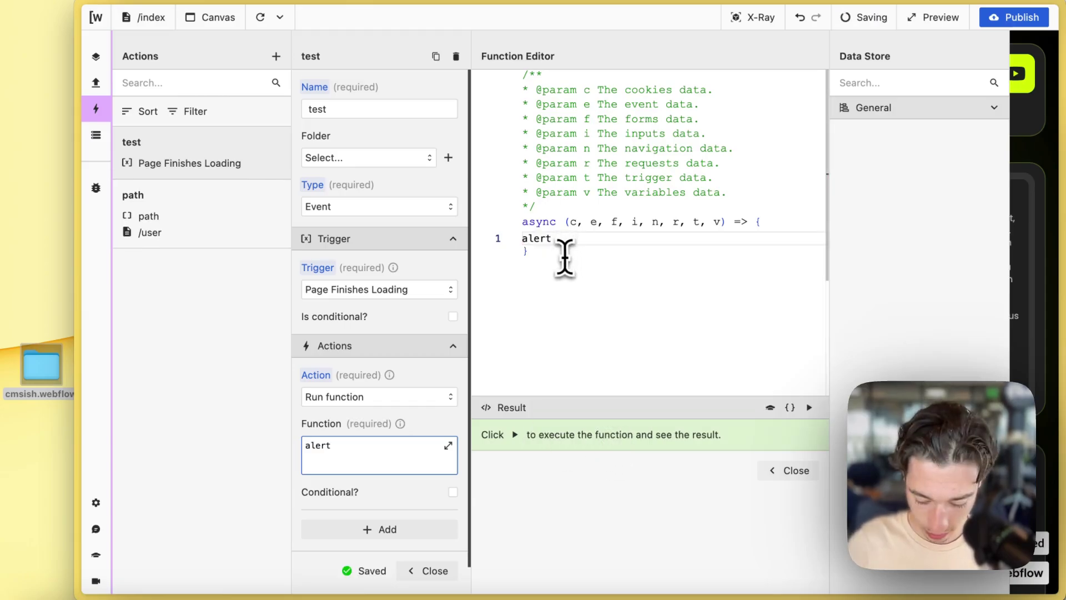
pyautogui.write('(')
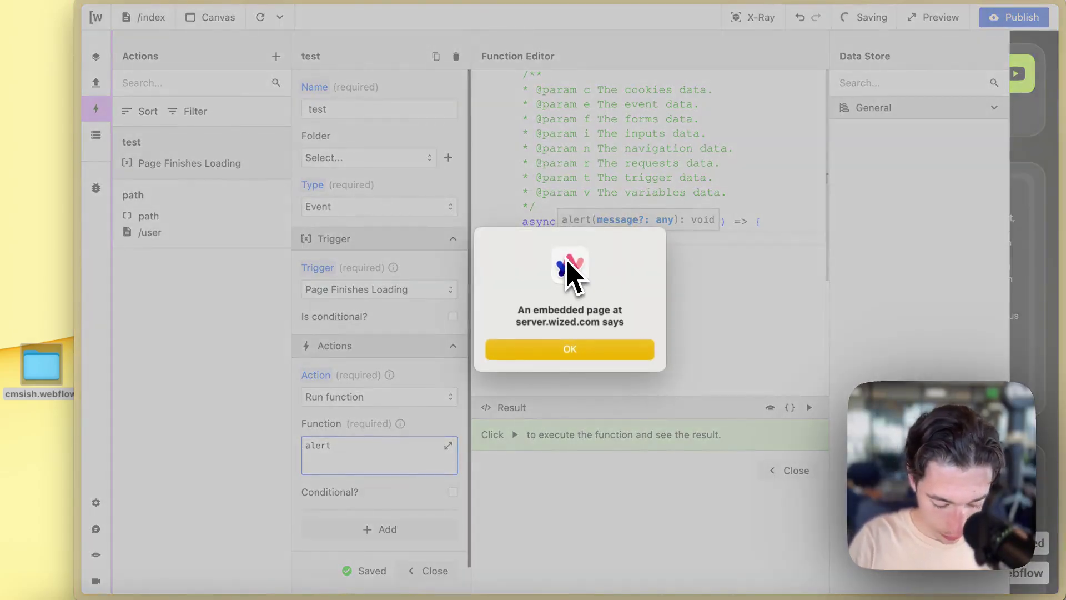
pyautogui.click(608, 348)
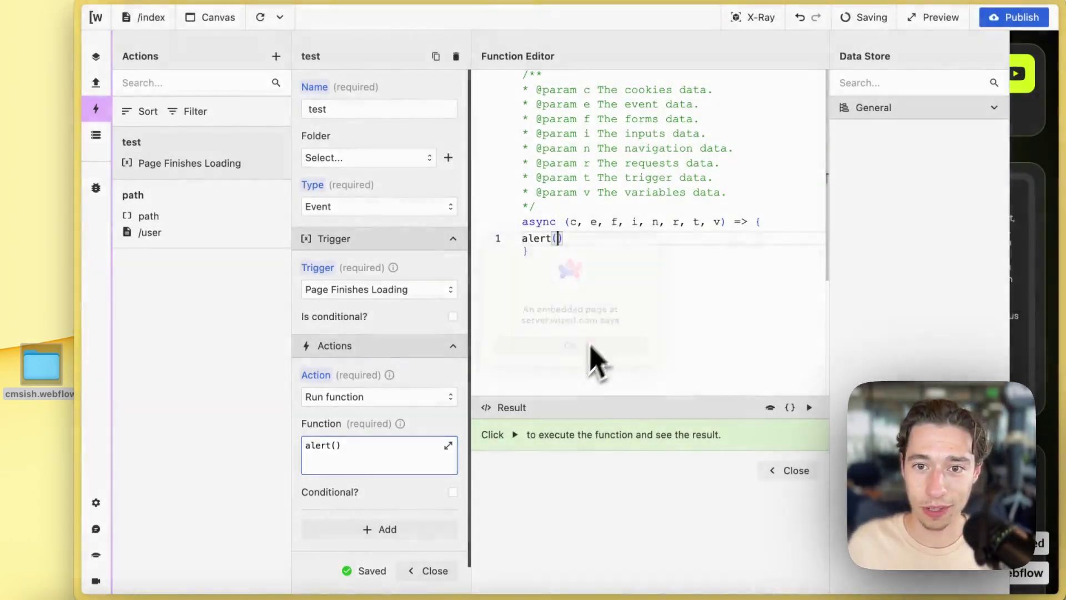
pyautogui.write('"')
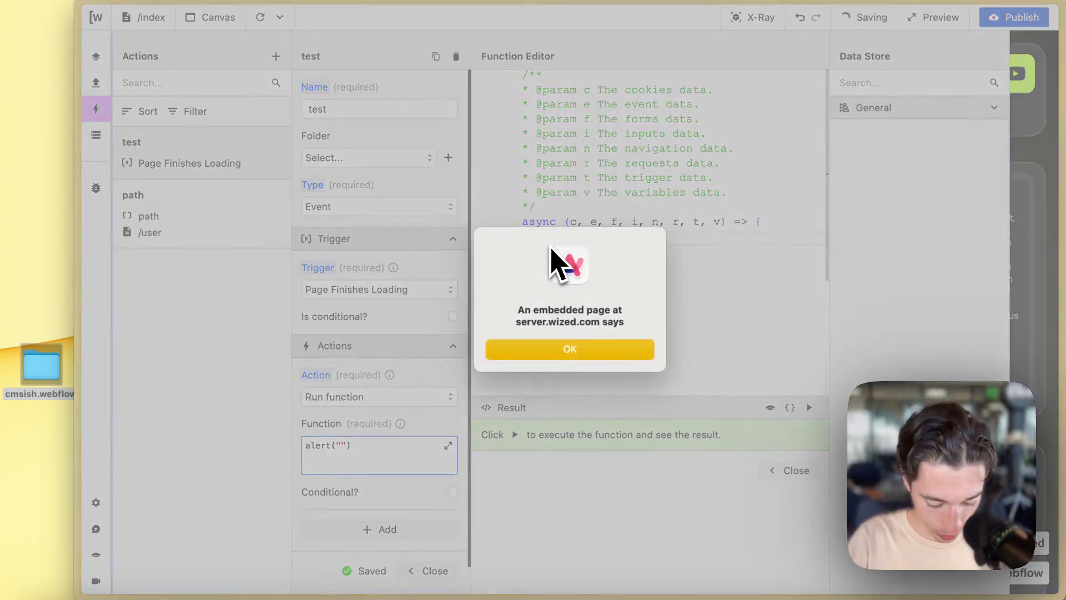
pyautogui.click(568, 350)
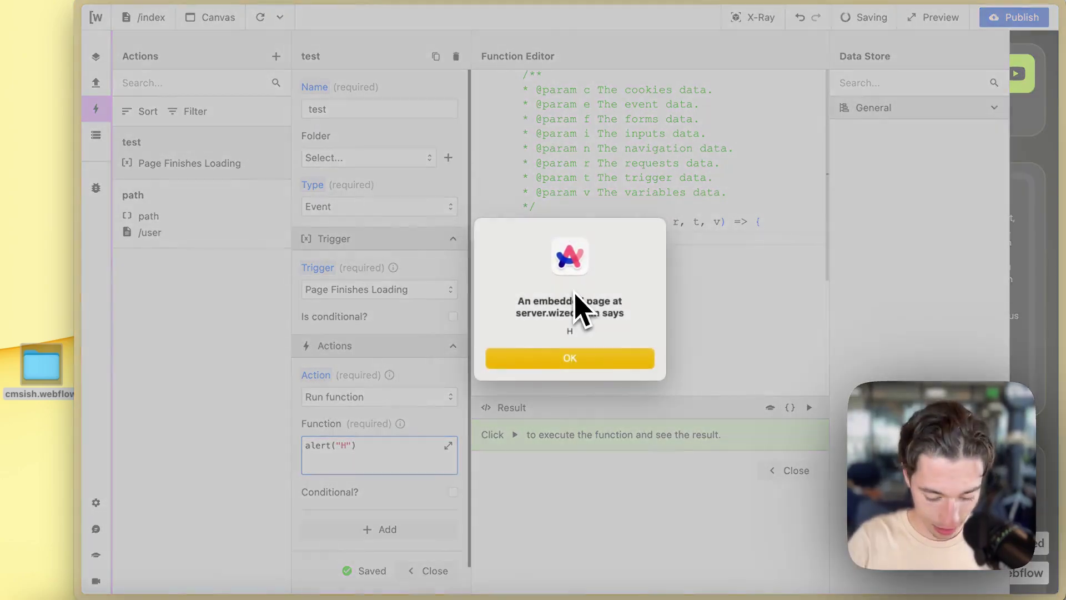
pyautogui.click(559, 358)
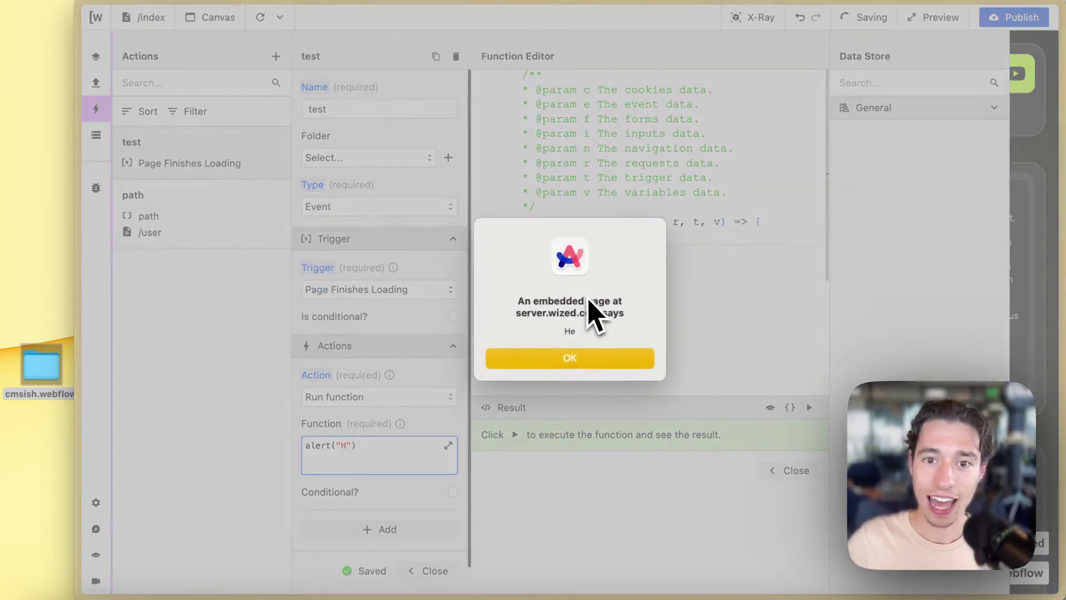
pyautogui.click(591, 357)
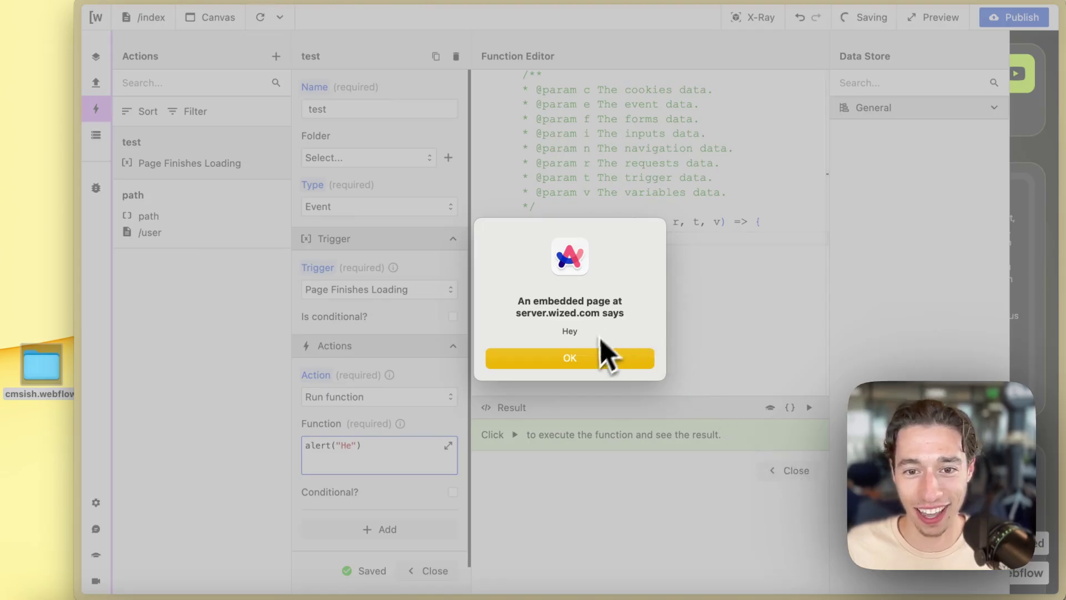
pyautogui.click(599, 358)
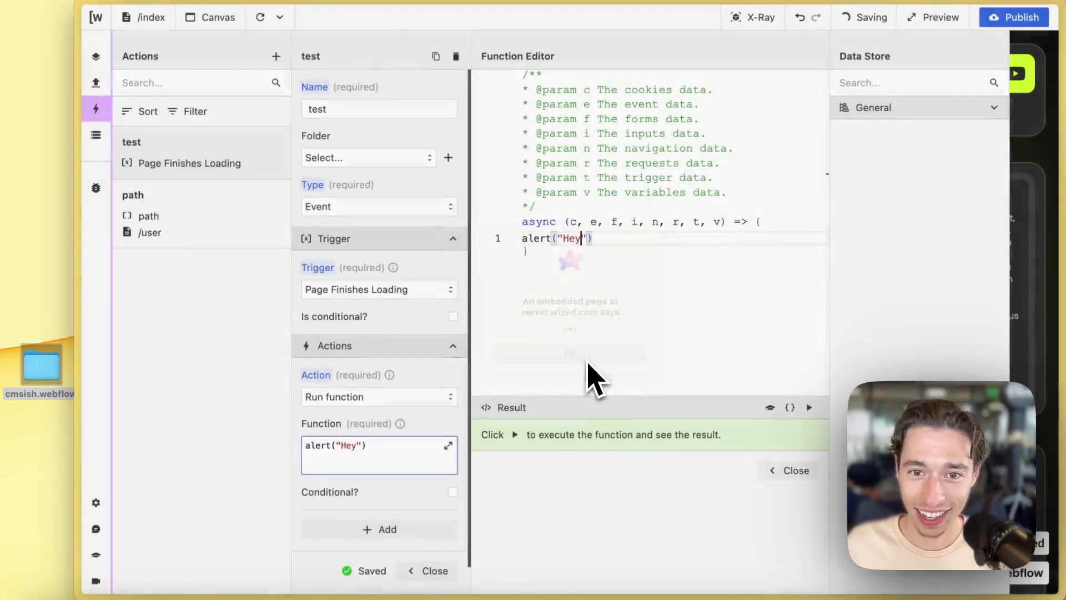
# Step: Finish alert("This is self hosted!"), uncomment the line, and test-run it
pyautogui.click(520, 238)
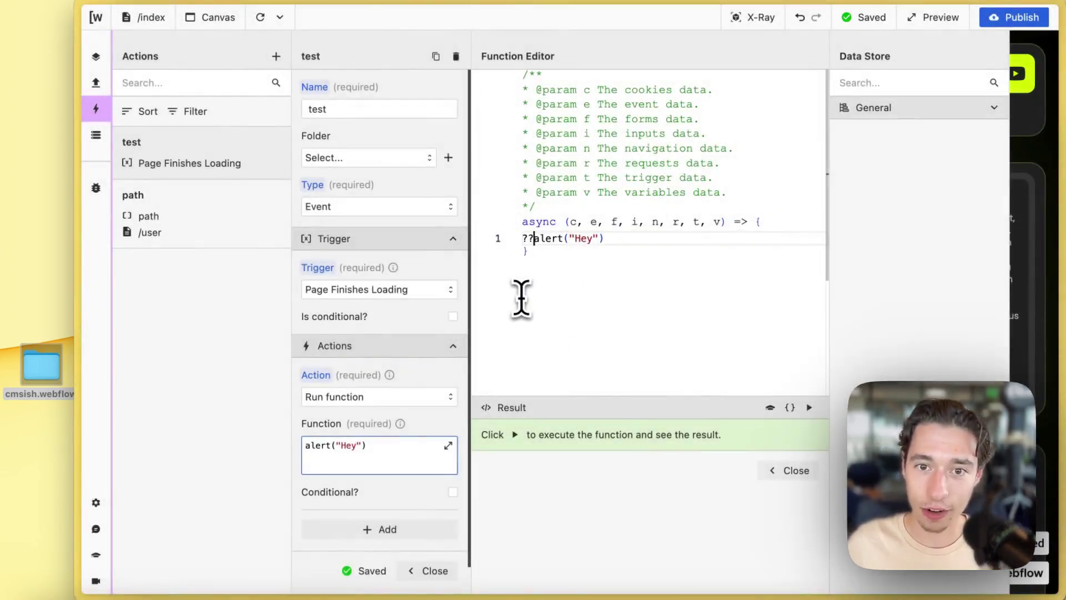
pyautogui.press('BackSpace')
pyautogui.press('BackSpace')
pyautogui.press('BackSpace')
pyautogui.press('BackSpace')
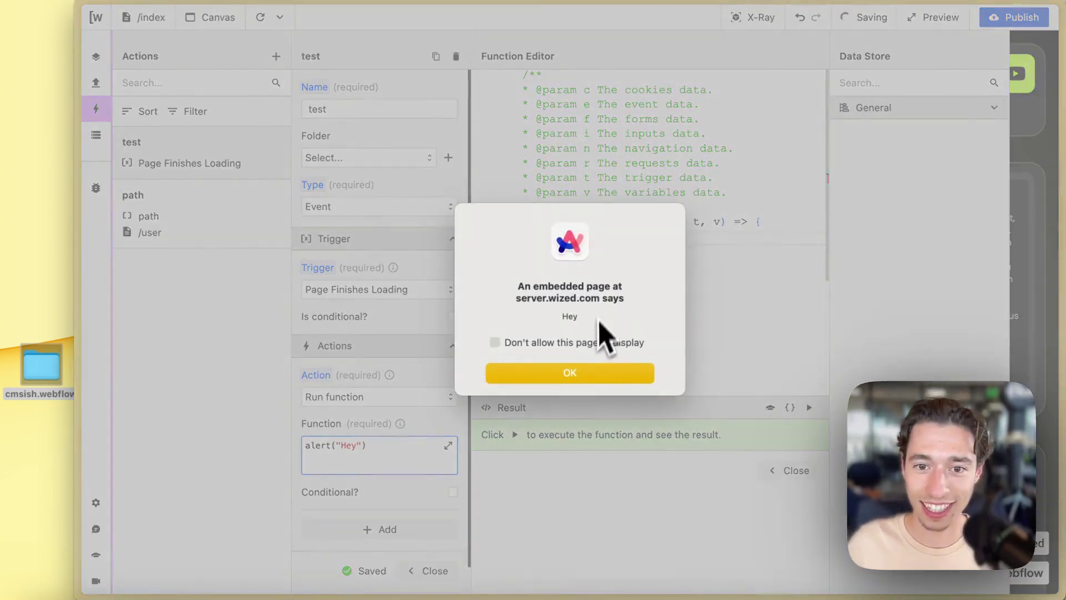
pyautogui.click(581, 382)
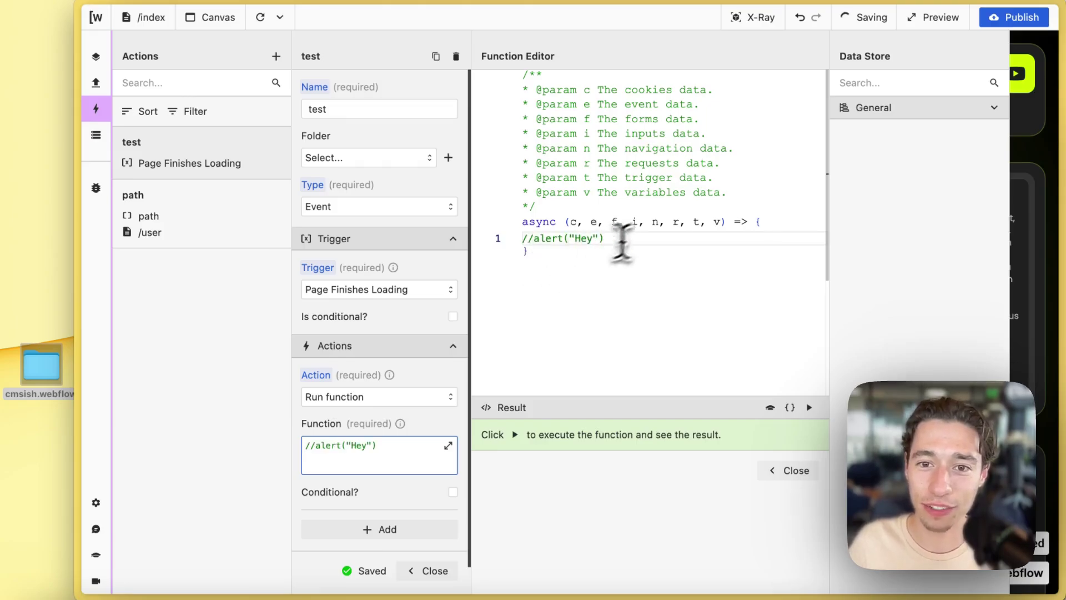
pyautogui.click(593, 237)
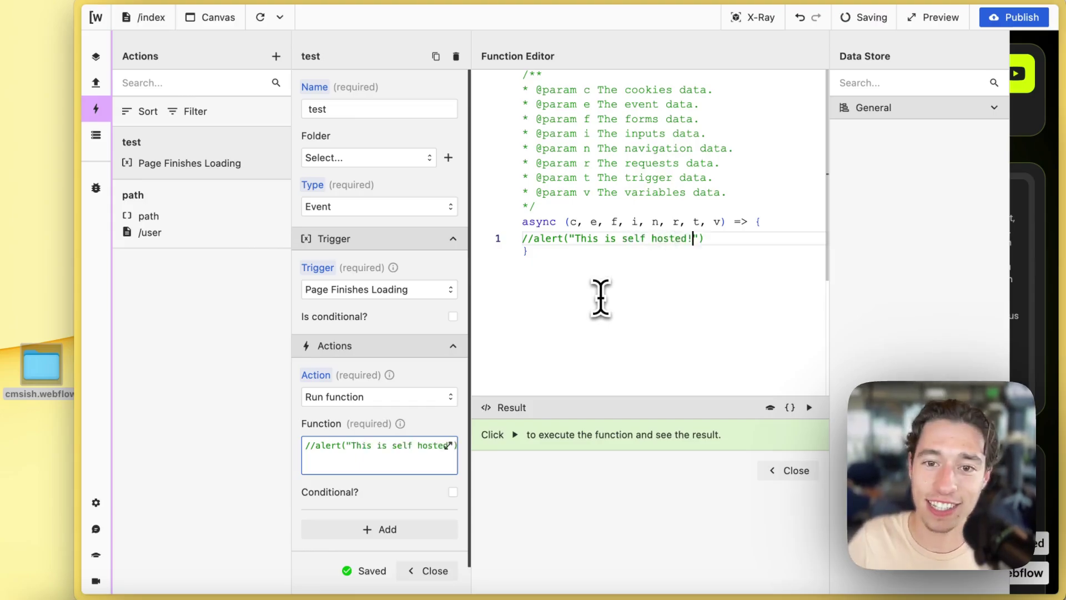
pyautogui.click(534, 238)
pyautogui.press('BackSpace')
pyautogui.press('BackSpace')
pyautogui.click(809, 407)
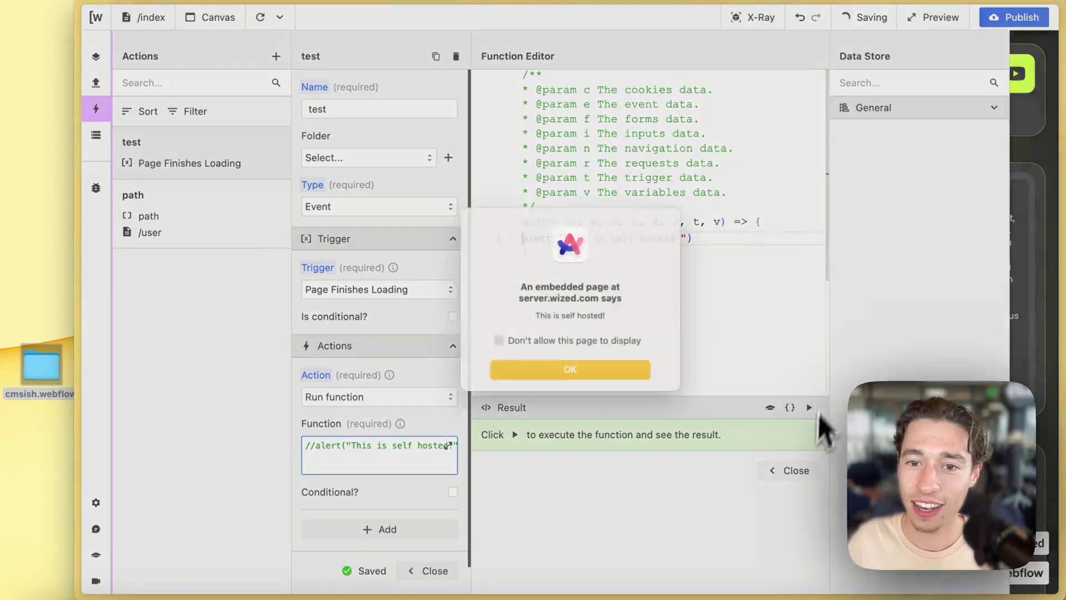
pyautogui.click(616, 375)
# Step: Close the function editor, action settings panel and Publish popover without publishing
pyautogui.click(777, 470)
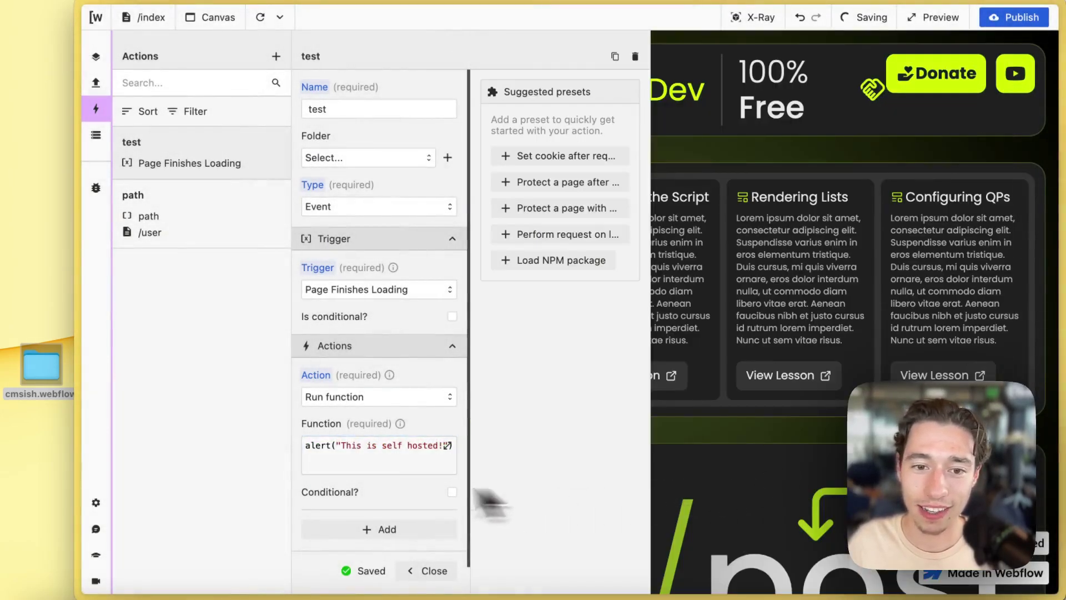
pyautogui.scroll(-2, 436, 483)
pyautogui.click(436, 495)
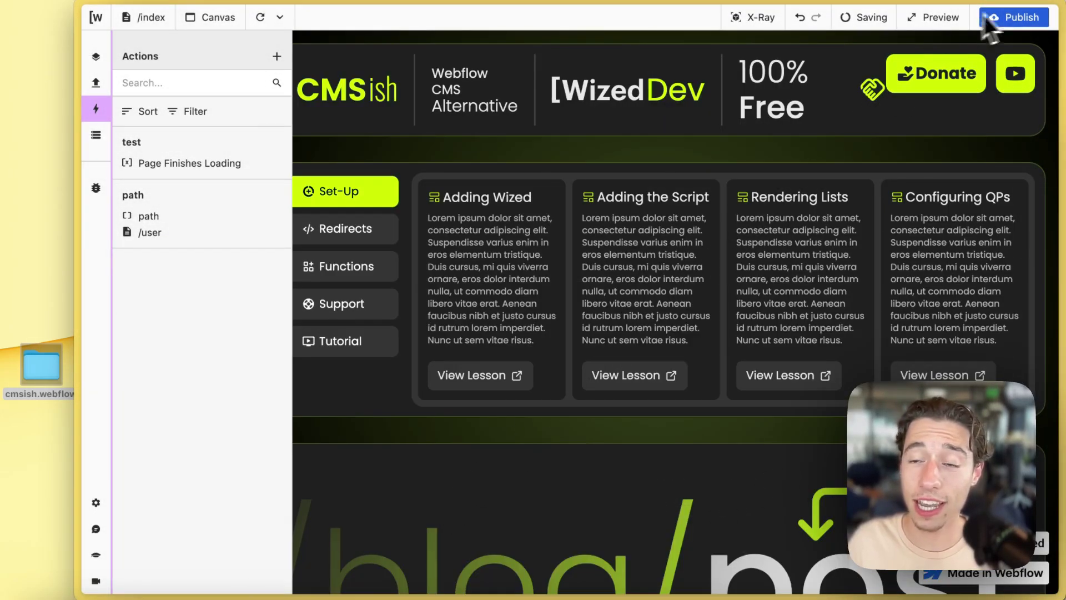
pyautogui.click(1024, 15)
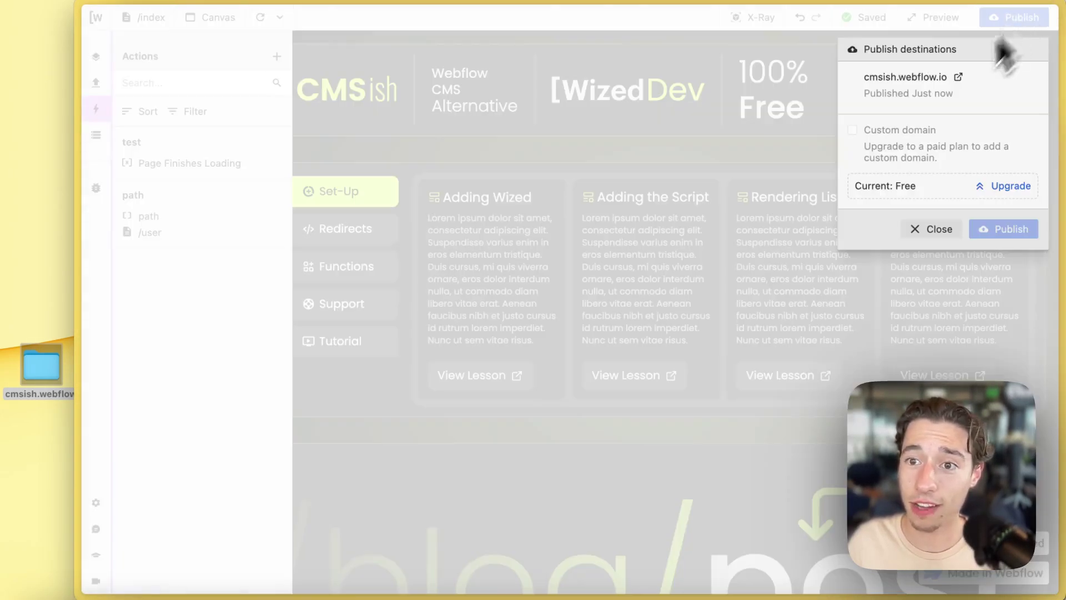
pyautogui.click(938, 229)
# Step: Reload the Netlify-hosted CMSish site and dismiss its 'This is self hosted!' alert
pyautogui.moveTo(64, 250)
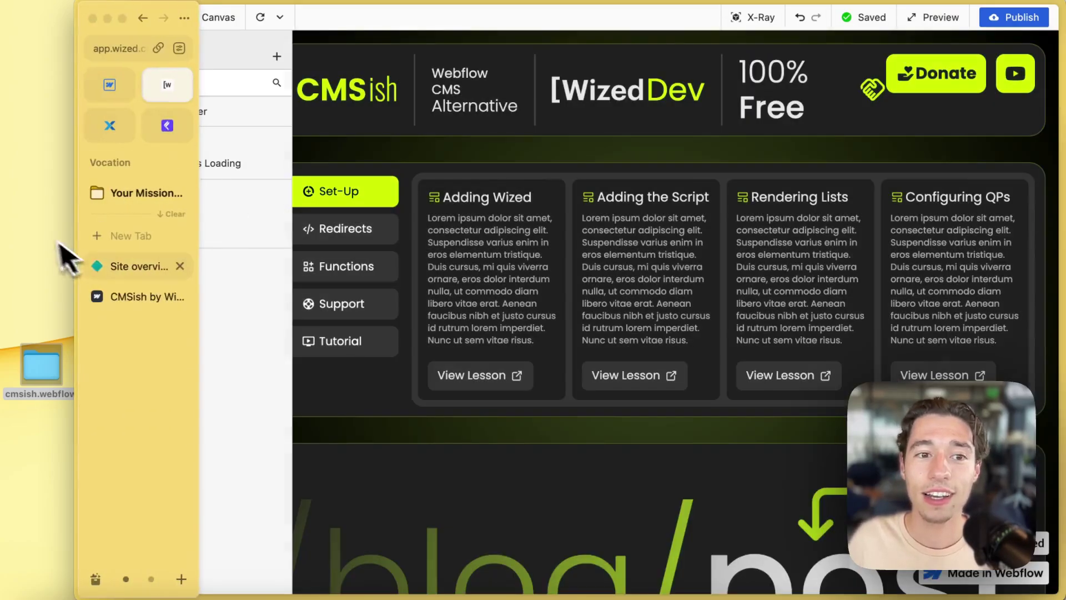
pyautogui.click(132, 300)
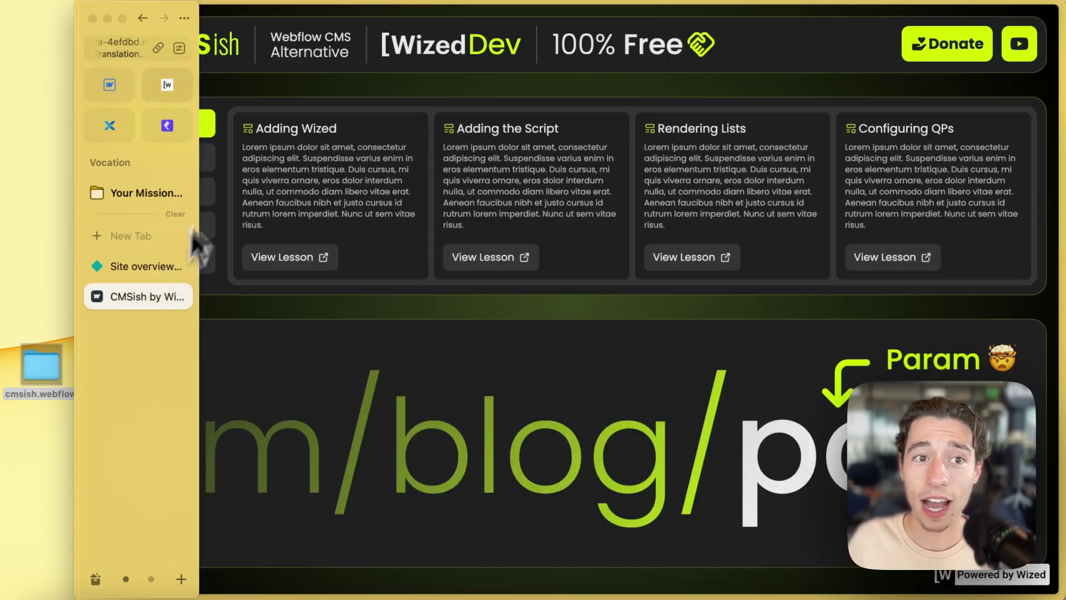
pyautogui.click(119, 48)
pyautogui.moveTo(271, 52); pyautogui.dragTo(365, 53)
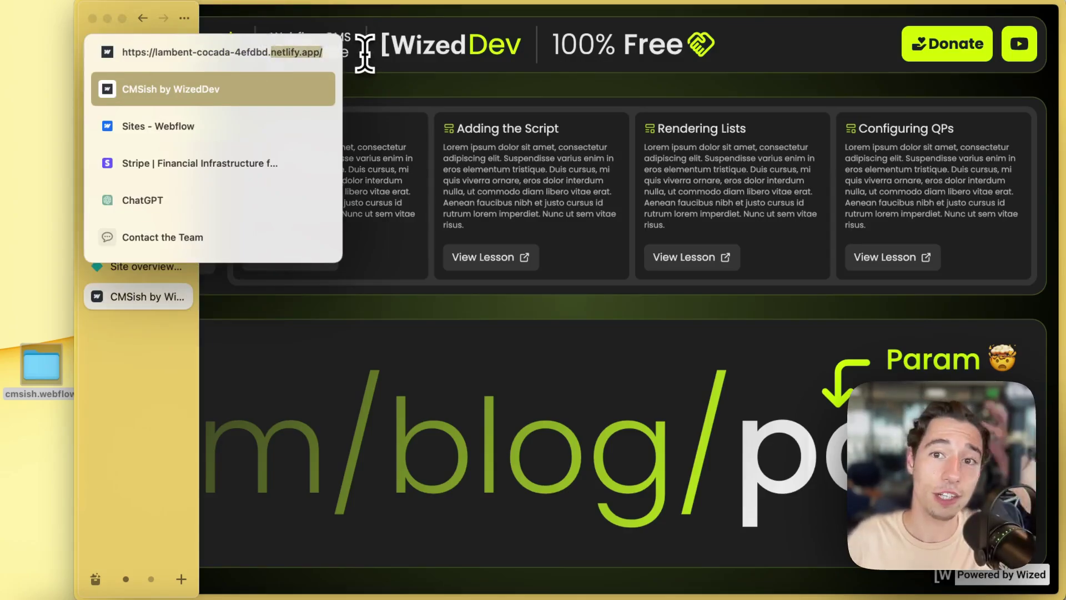
pyautogui.press('Return')
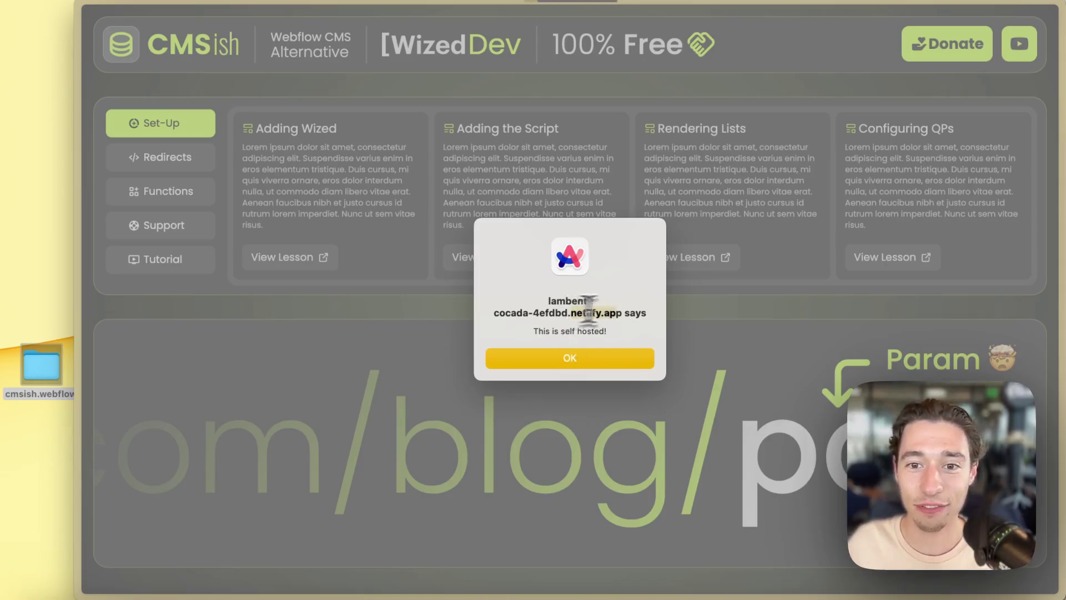
pyautogui.moveTo(530, 331); pyautogui.dragTo(626, 332)
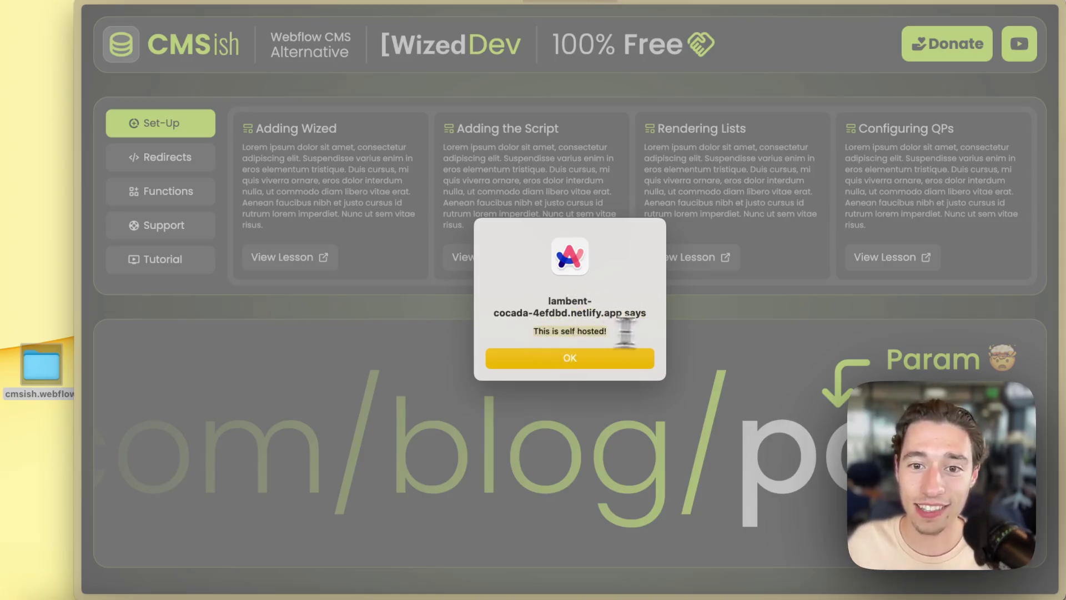
pyautogui.click(598, 357)
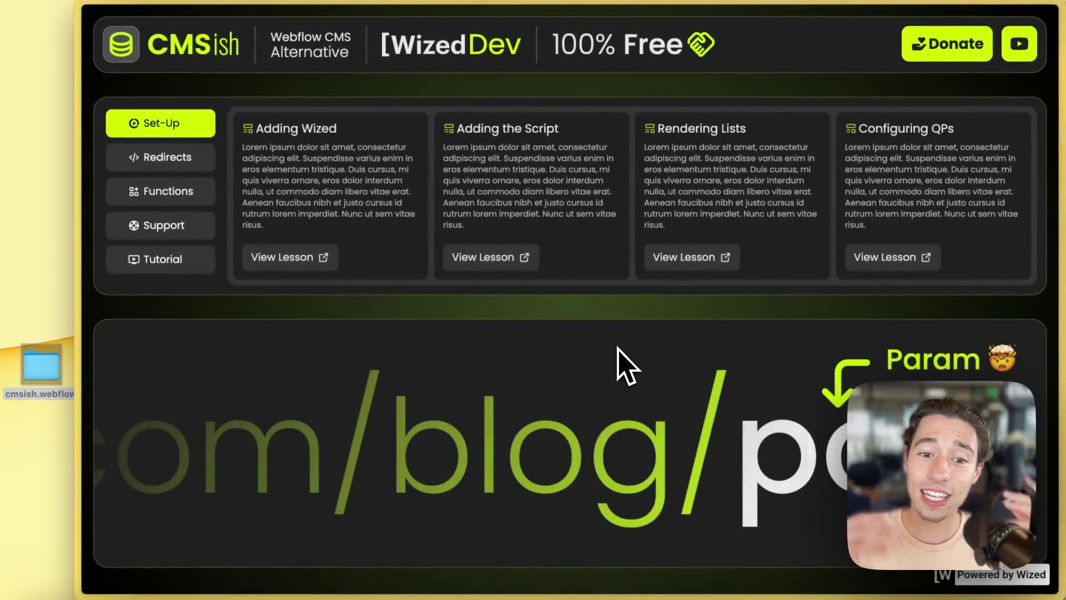